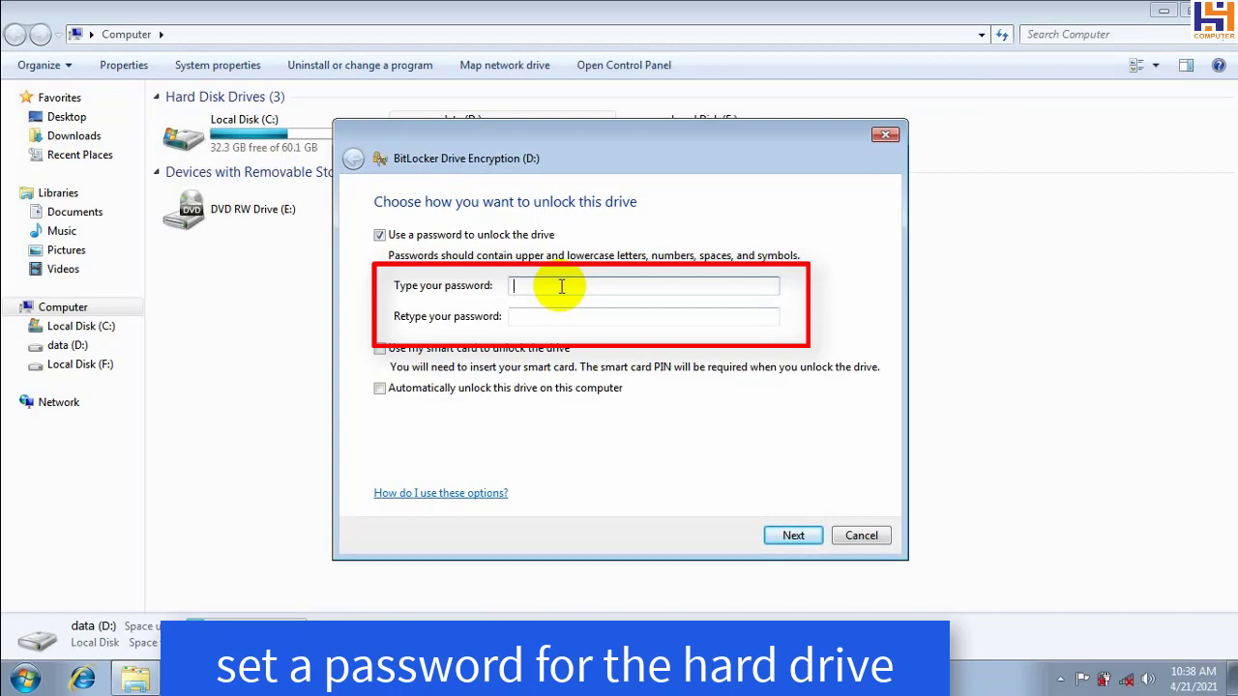
# Enter and confirm an unlock password for drive D:, then continue to recovery key options
pyautogui.write('12345678')
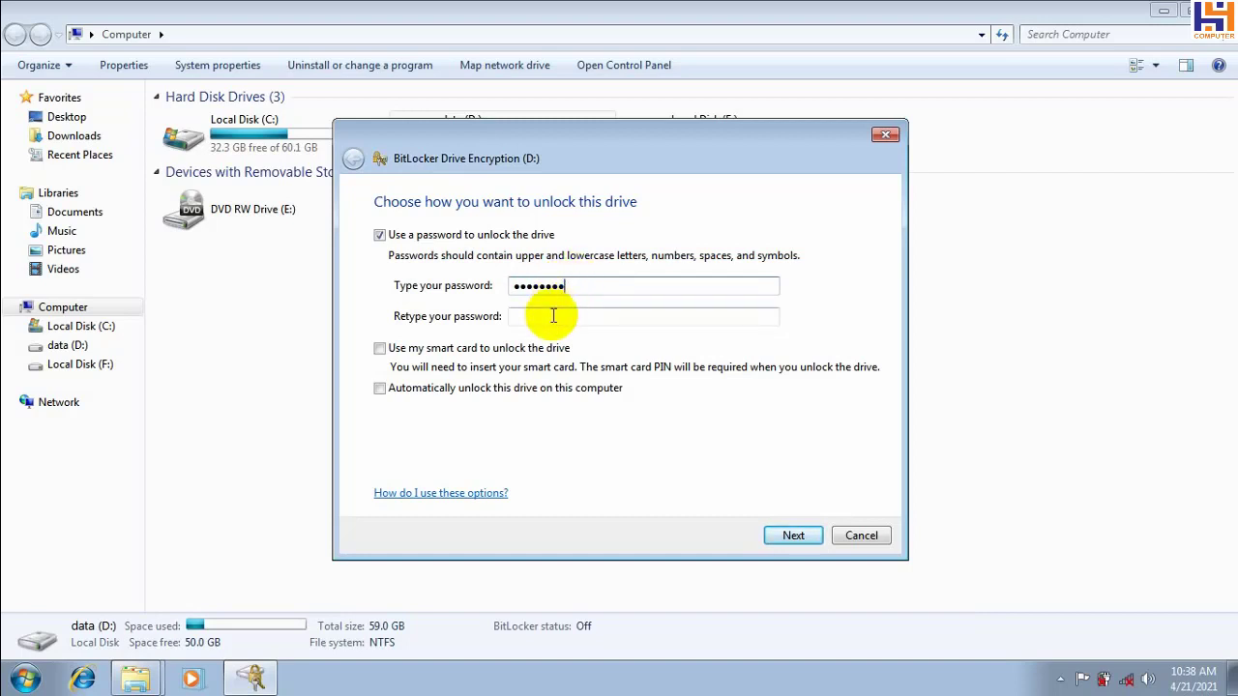
pyautogui.click(554, 316)
pyautogui.write('123456')
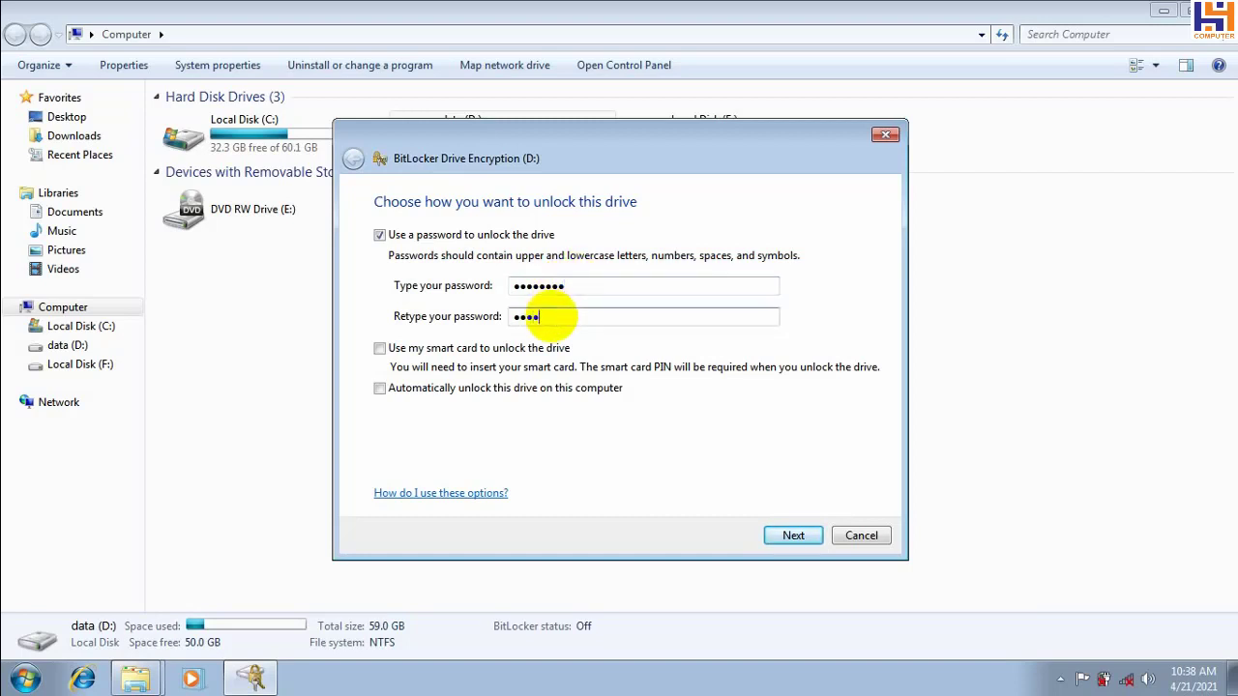
pyautogui.write('78')
pyautogui.click(786, 537)
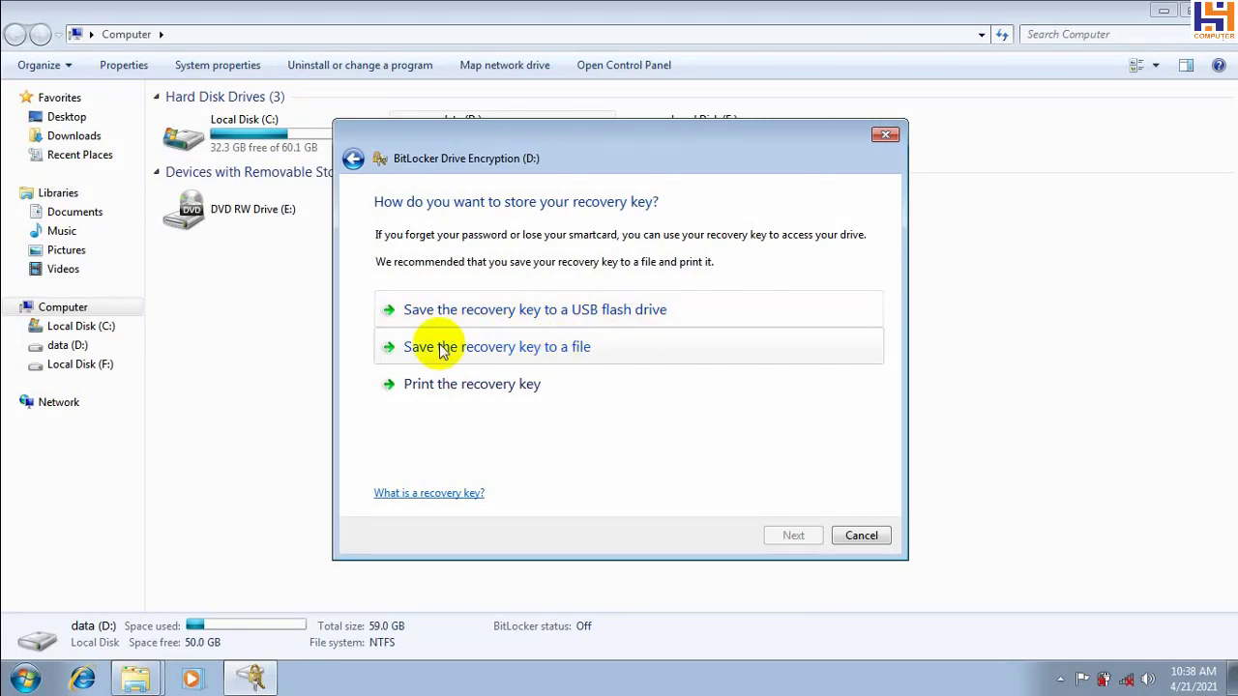
# Save the BitLocker recovery key as a file on Local Disk (F:), accepting the warning
pyautogui.click(561, 353)
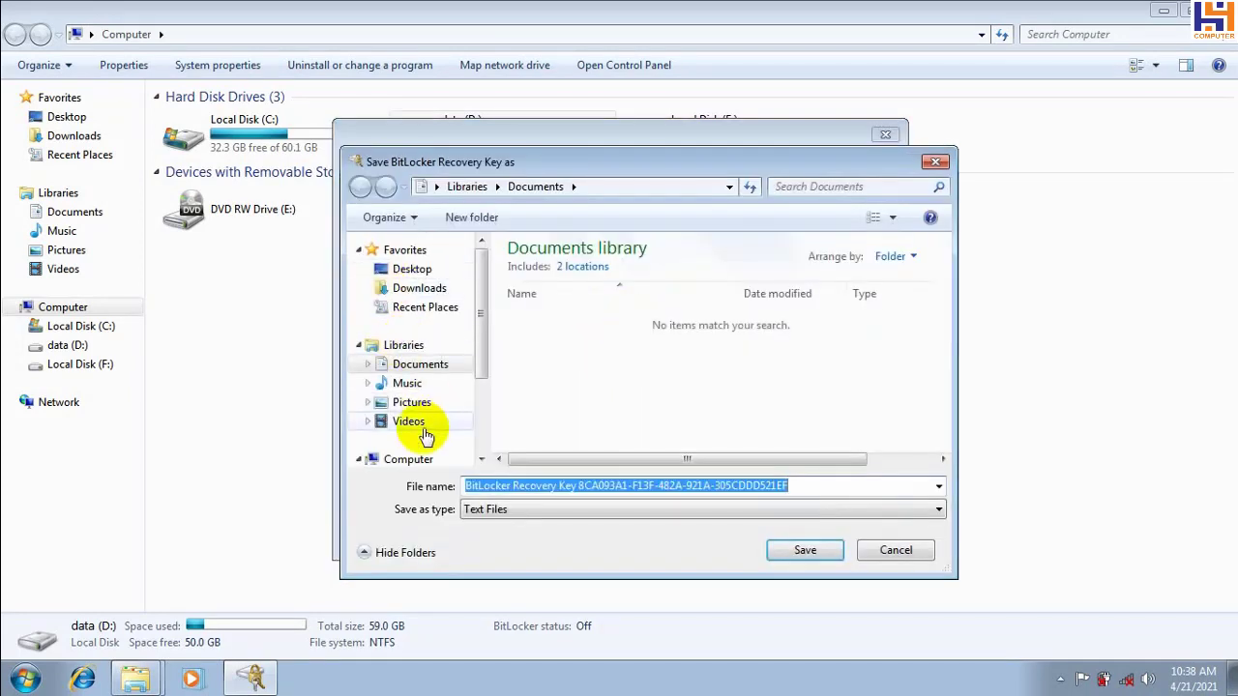
pyautogui.moveTo(477, 284); pyautogui.dragTo(489, 359)
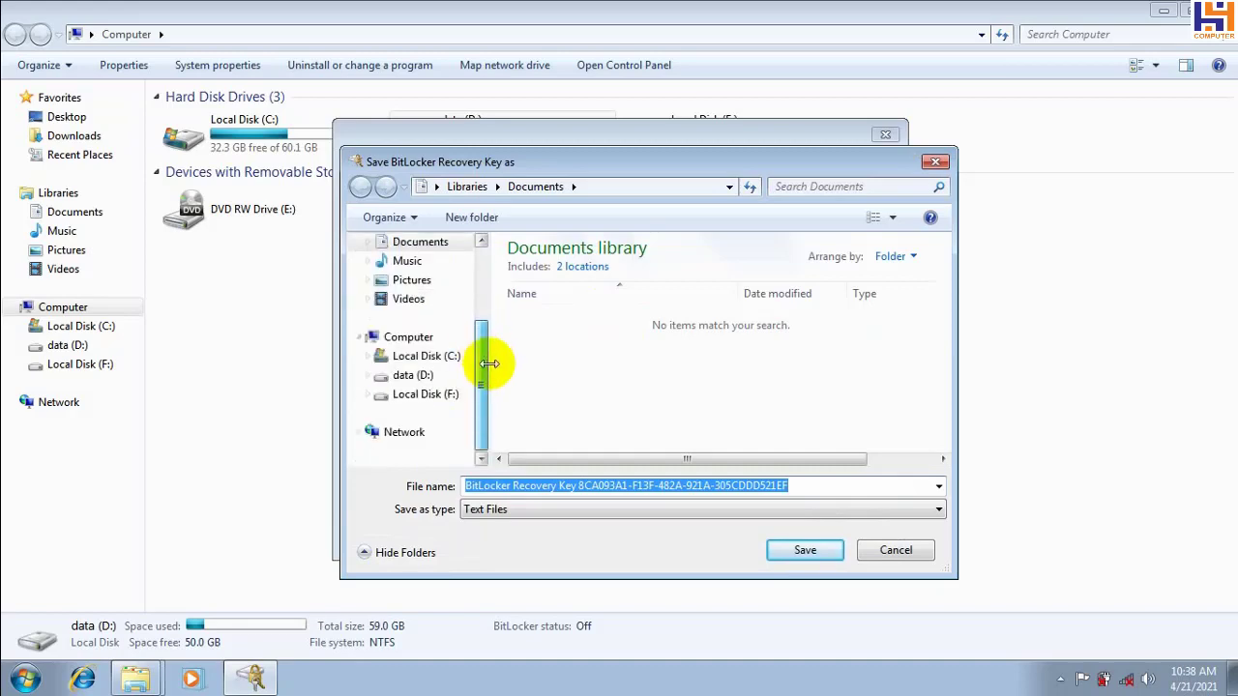
pyautogui.click(433, 394)
pyautogui.click(805, 549)
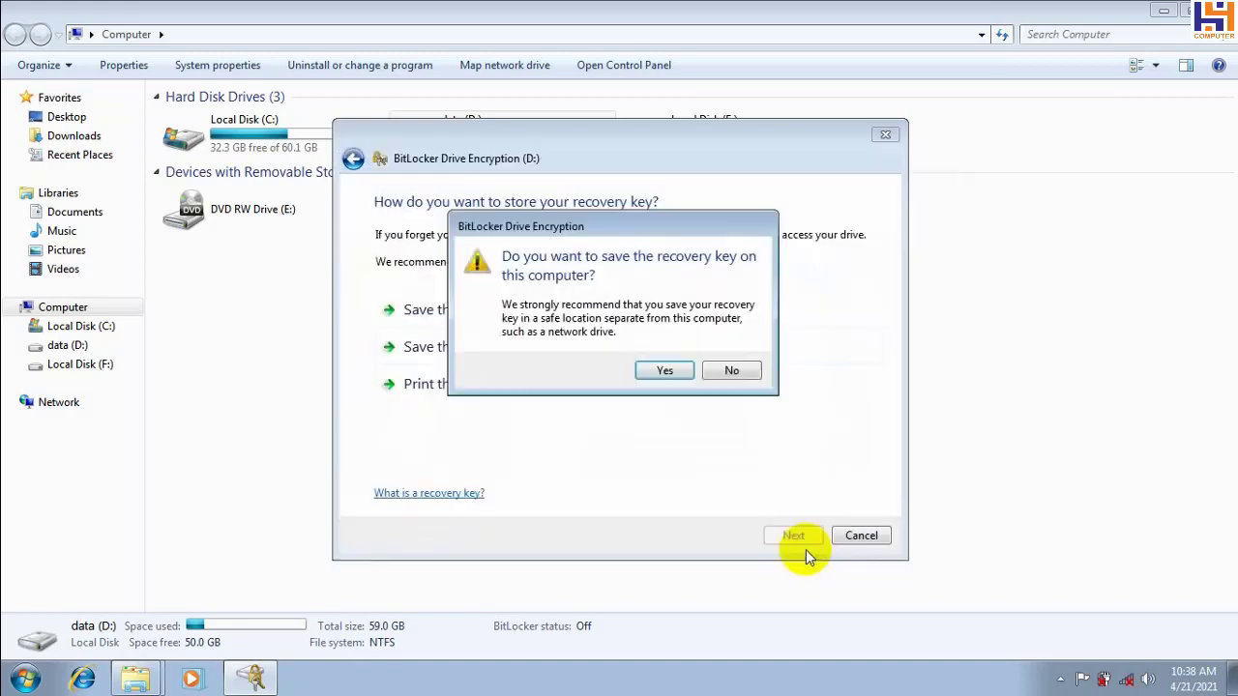
pyautogui.click(659, 368)
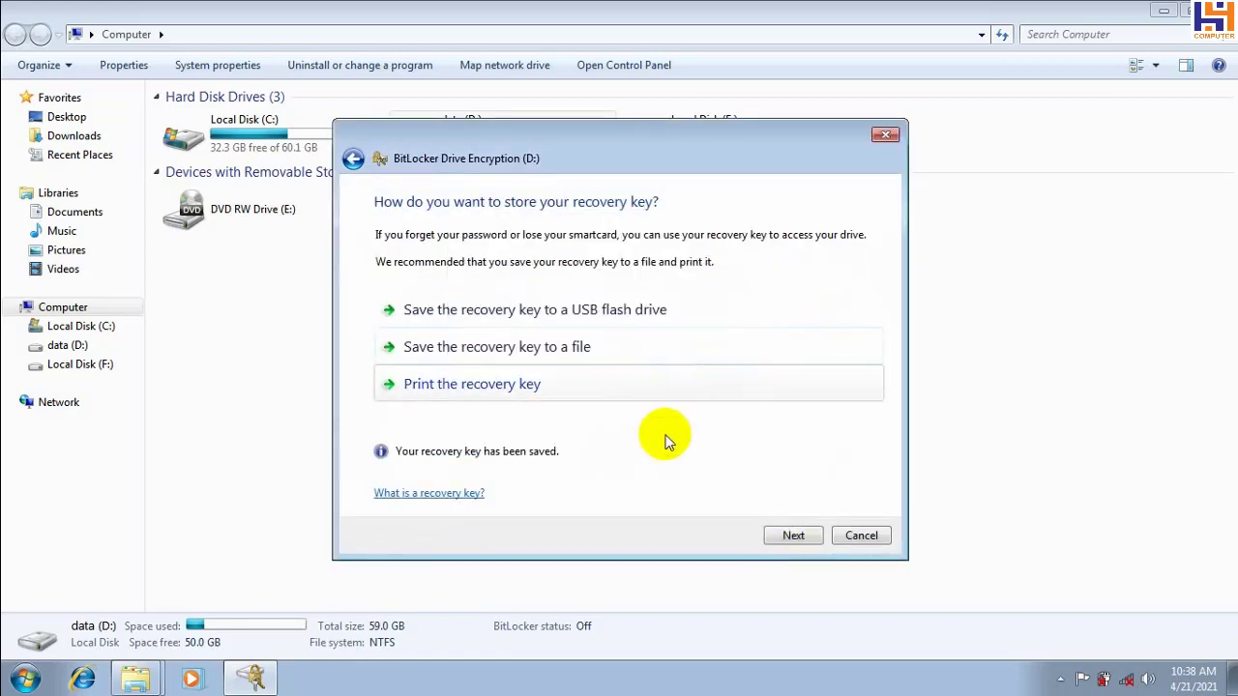
# Dismiss the extra save window and start encrypting drive D:
pyautogui.click(435, 345)
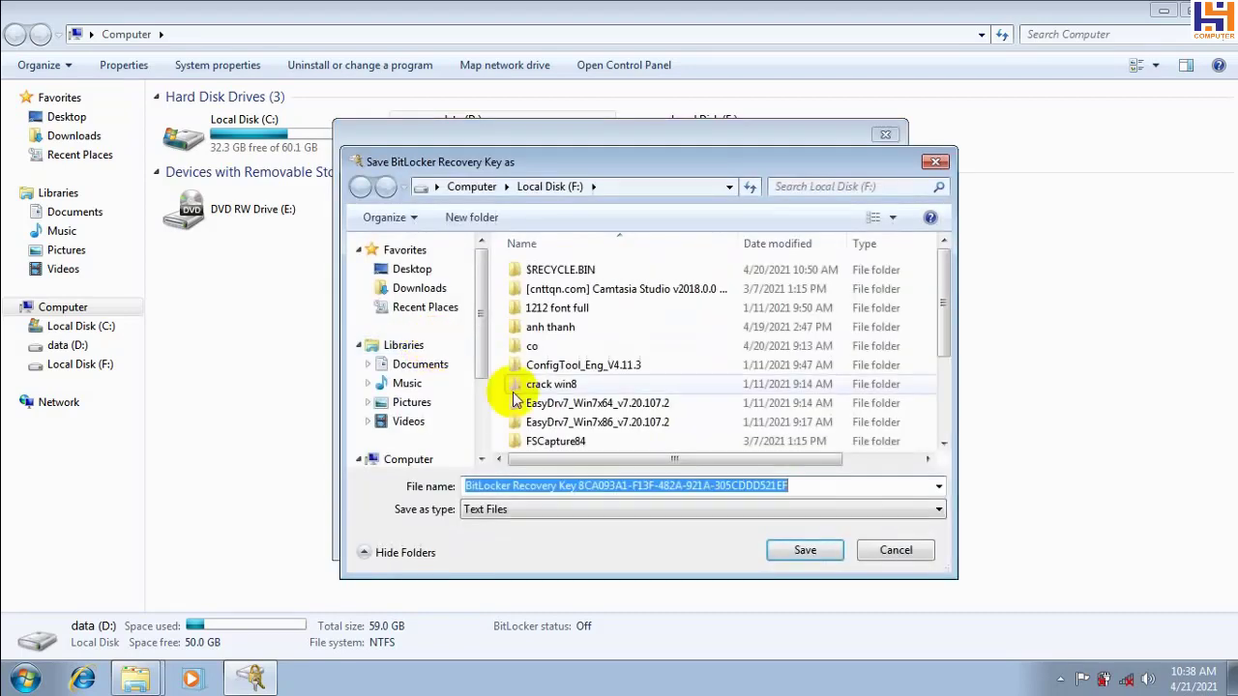
pyautogui.click(935, 161)
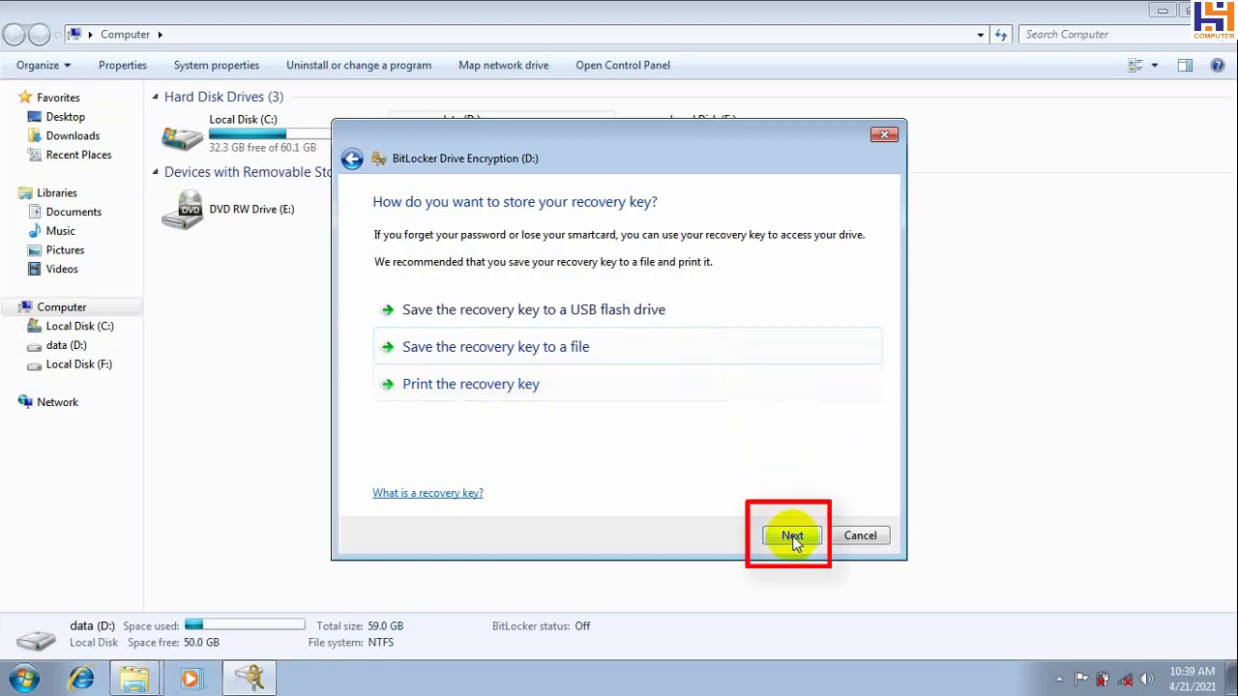
pyautogui.click(793, 536)
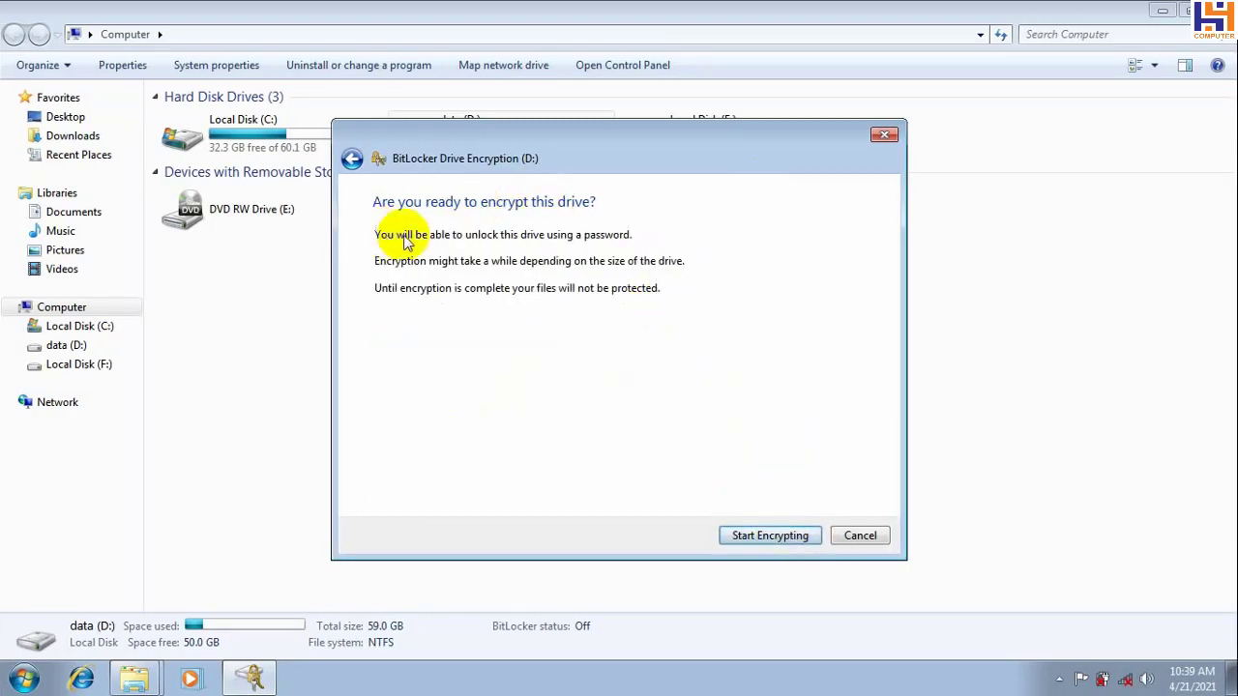
pyautogui.click(764, 541)
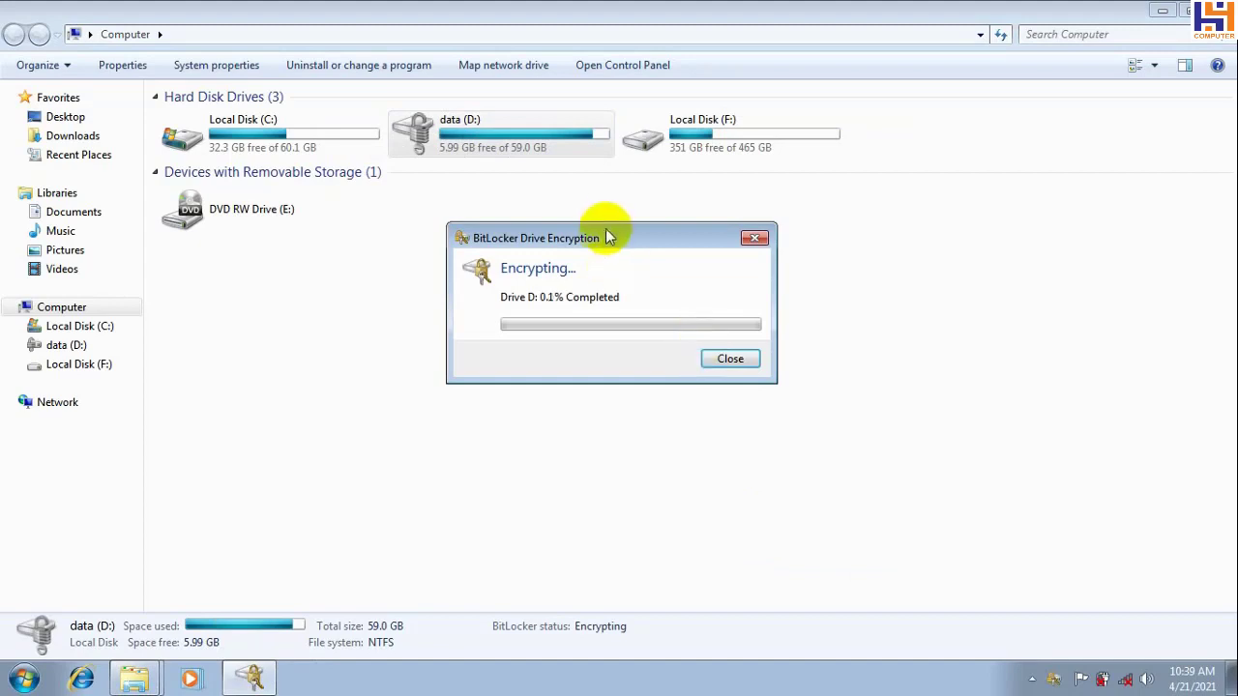
# Move the encryption progress window aside and wait until D: finishes encrypting
pyautogui.moveTo(606, 238); pyautogui.dragTo(785, 80)
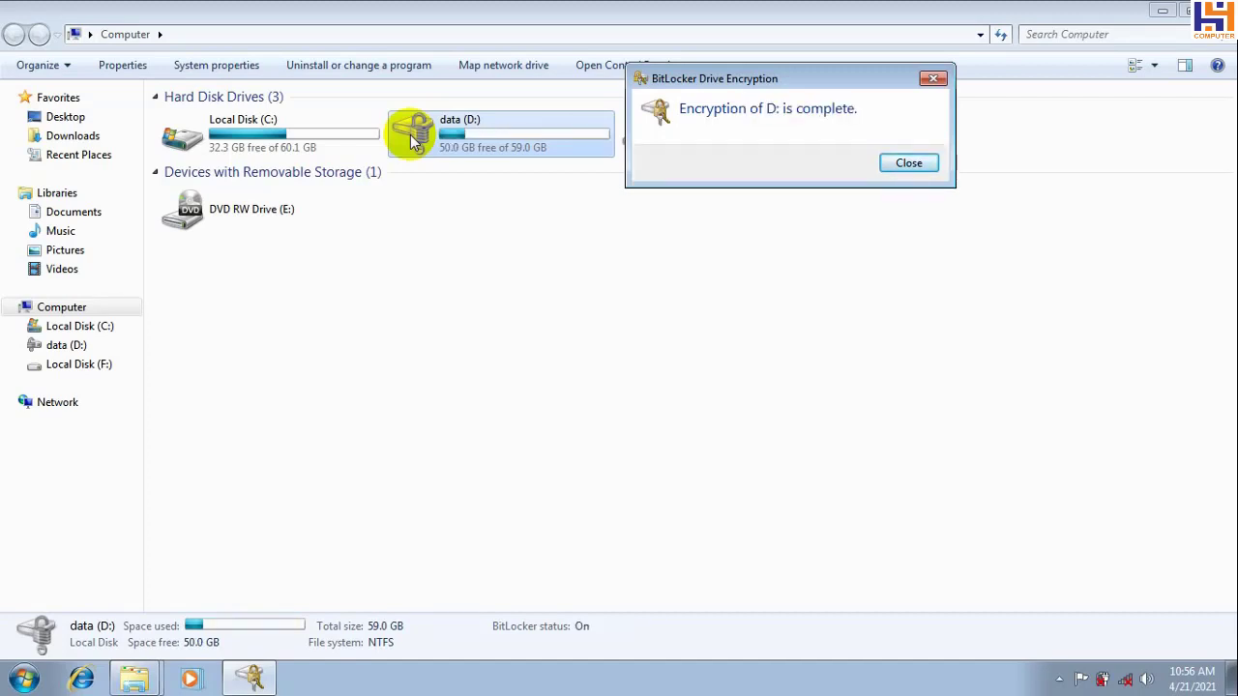
# Close the encryption-complete notice, view data (D:)'s files, and go back to the drive list
pyautogui.click(915, 163)
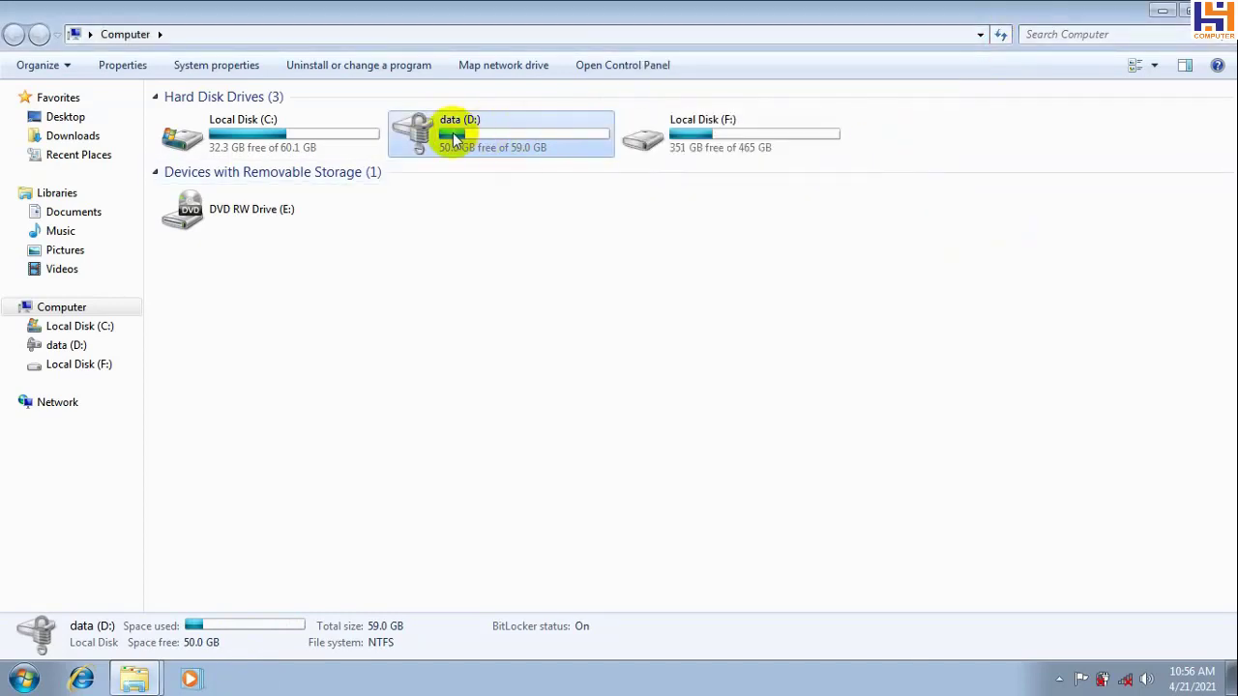
pyautogui.doubleClick(416, 134)
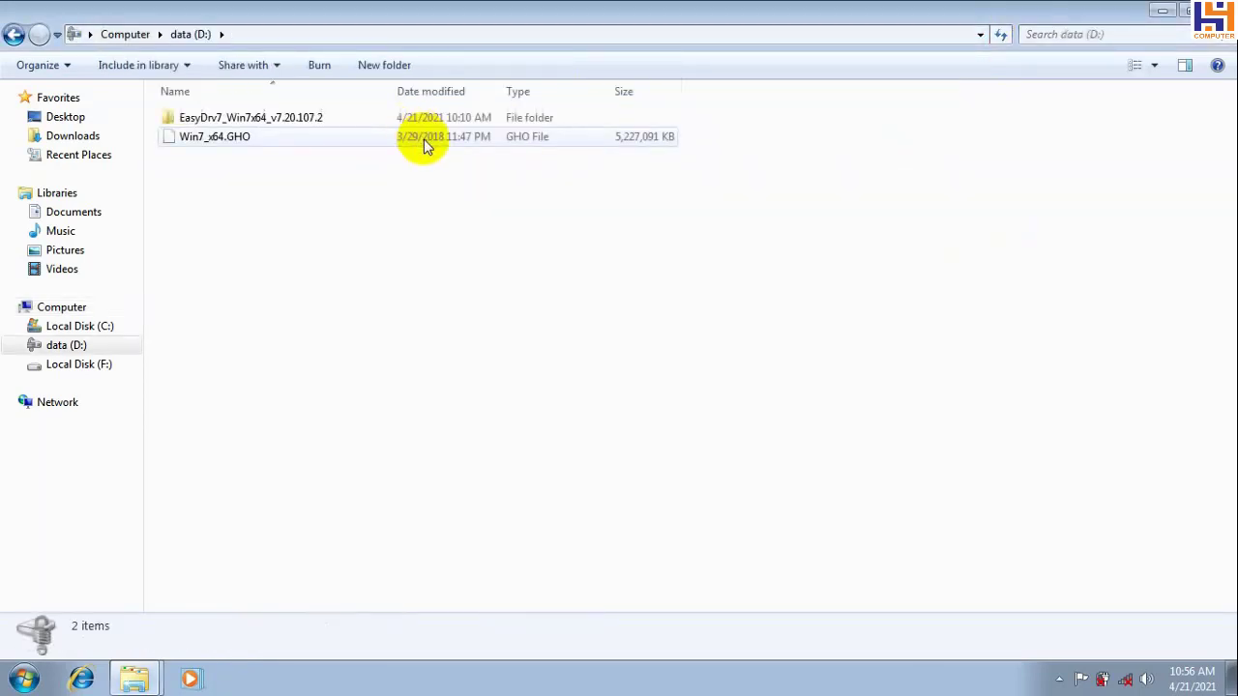
pyautogui.click(13, 33)
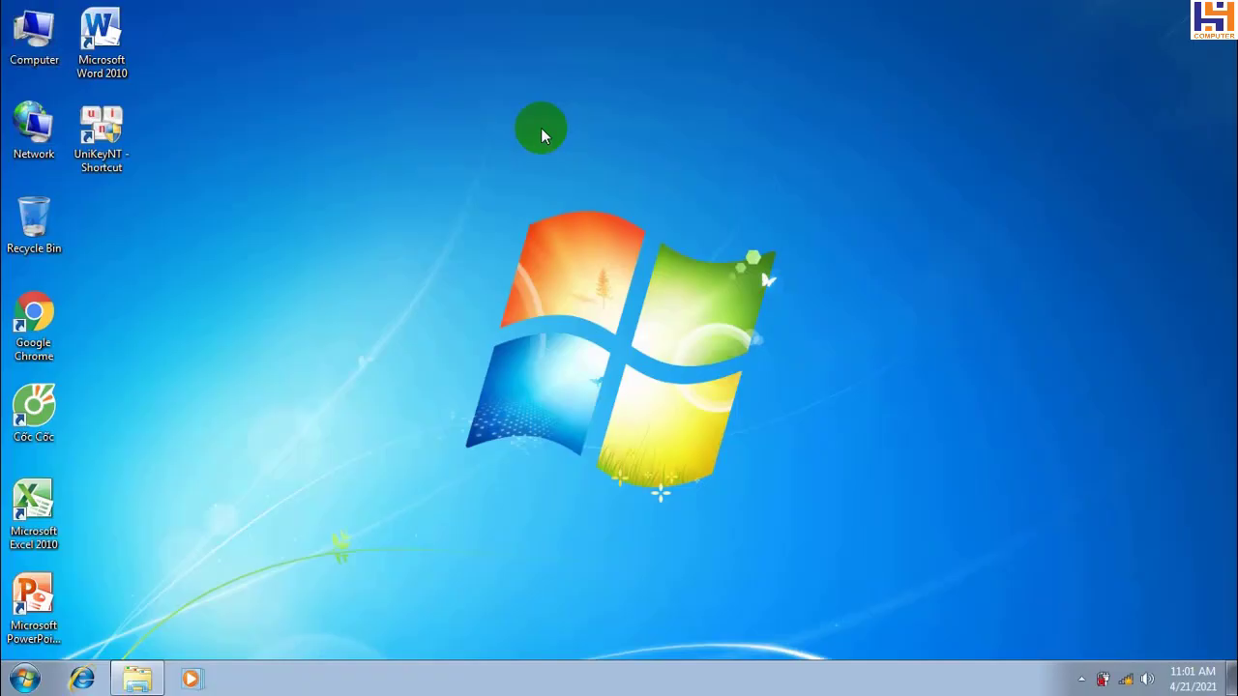
# Refresh the desktop twice and open the Computer window
pyautogui.rightClick(539, 128)
pyautogui.click(610, 177)
pyautogui.rightClick(460, 153)
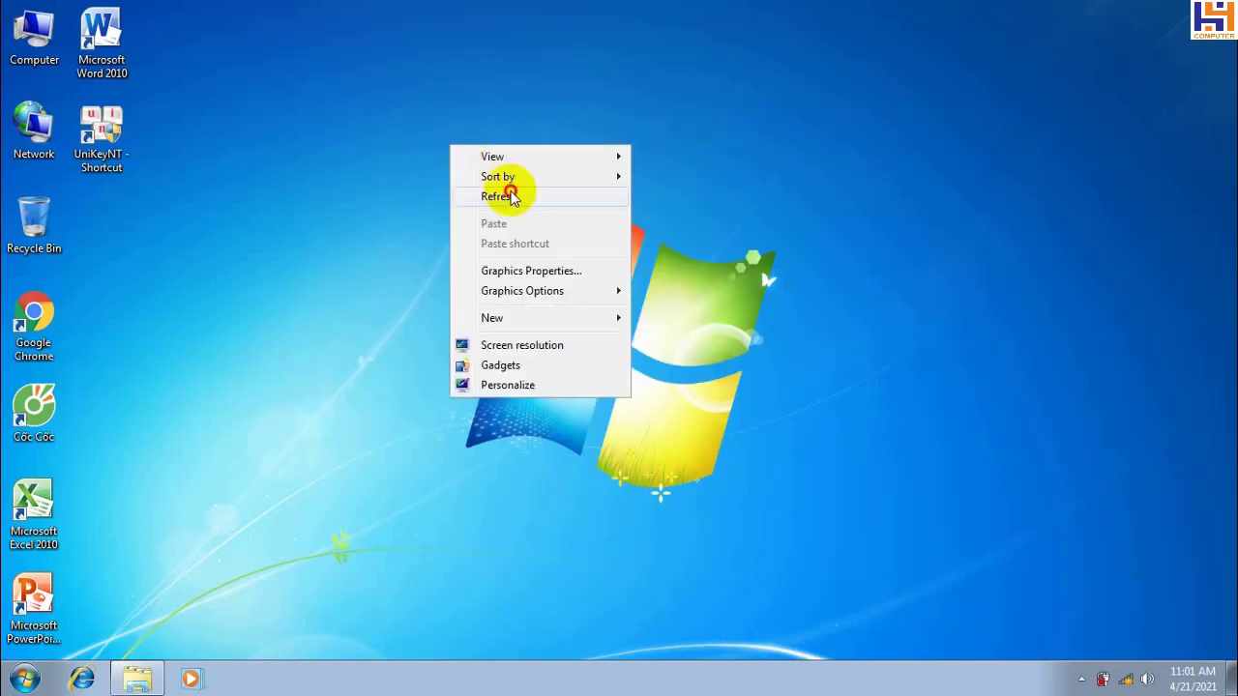
pyautogui.click(505, 196)
pyautogui.doubleClick(34, 37)
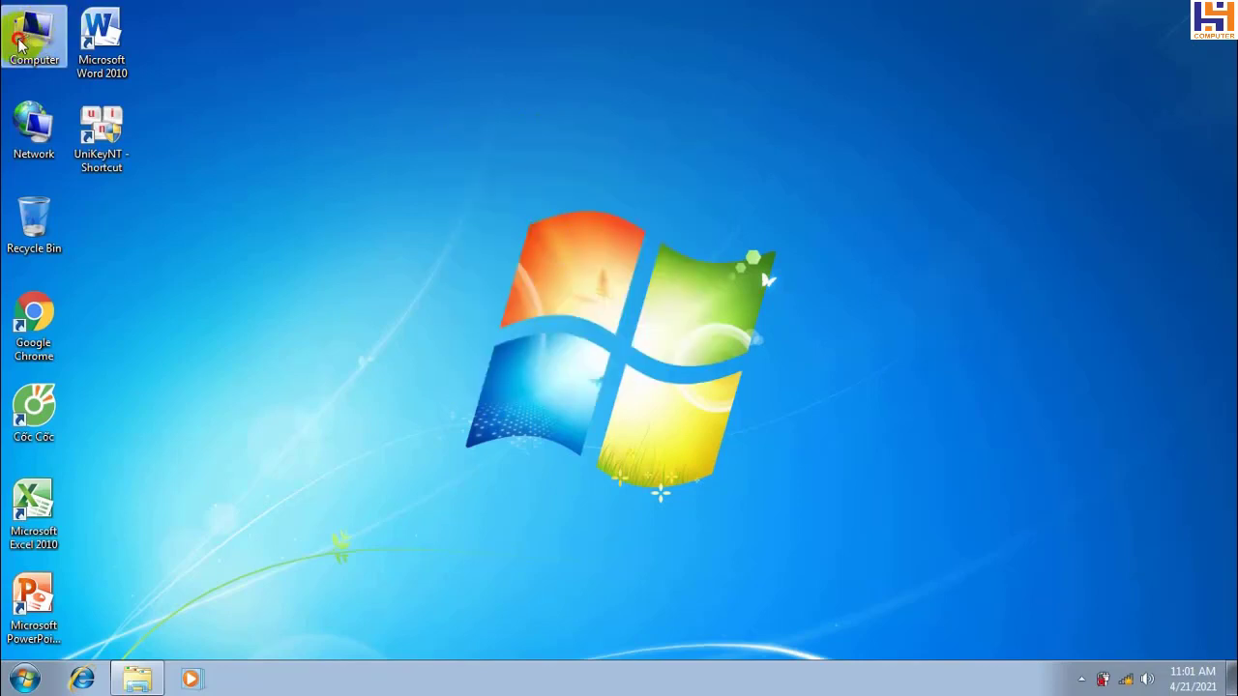
# Try the locked Local Disk (D:), cancel its unlock prompt, and browse Local Disk (C:) instead
pyautogui.click(746, 139)
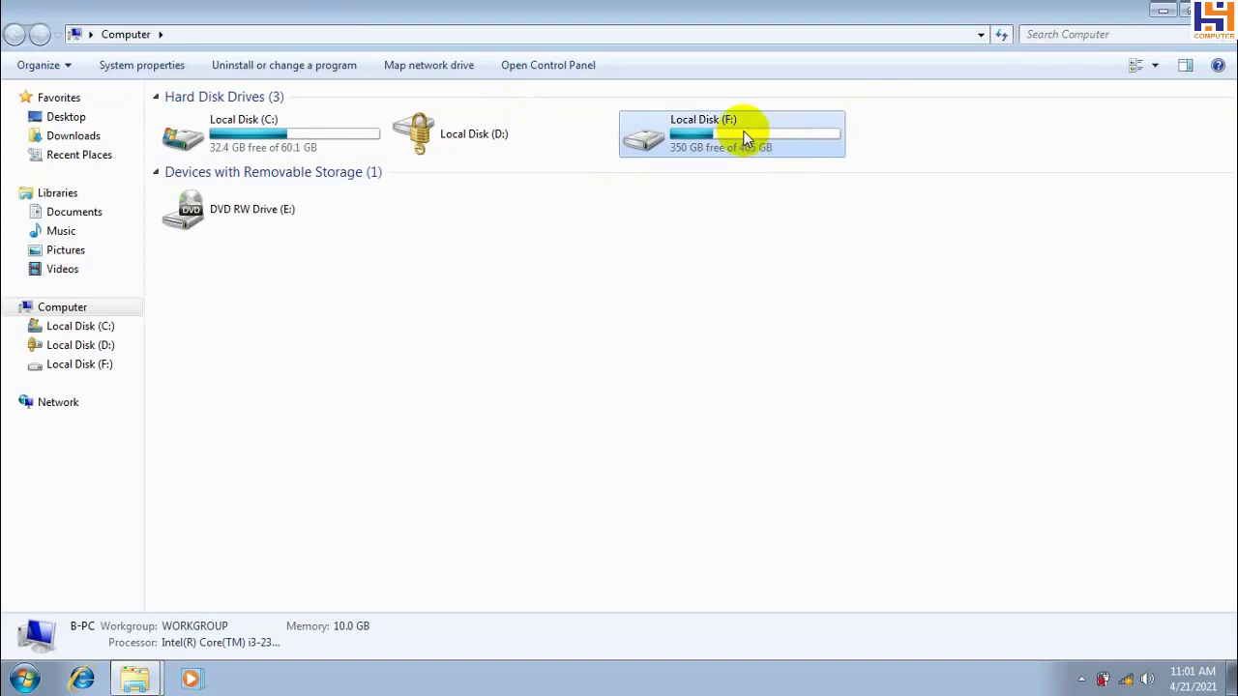
pyautogui.click(182, 131)
pyautogui.doubleClick(497, 149)
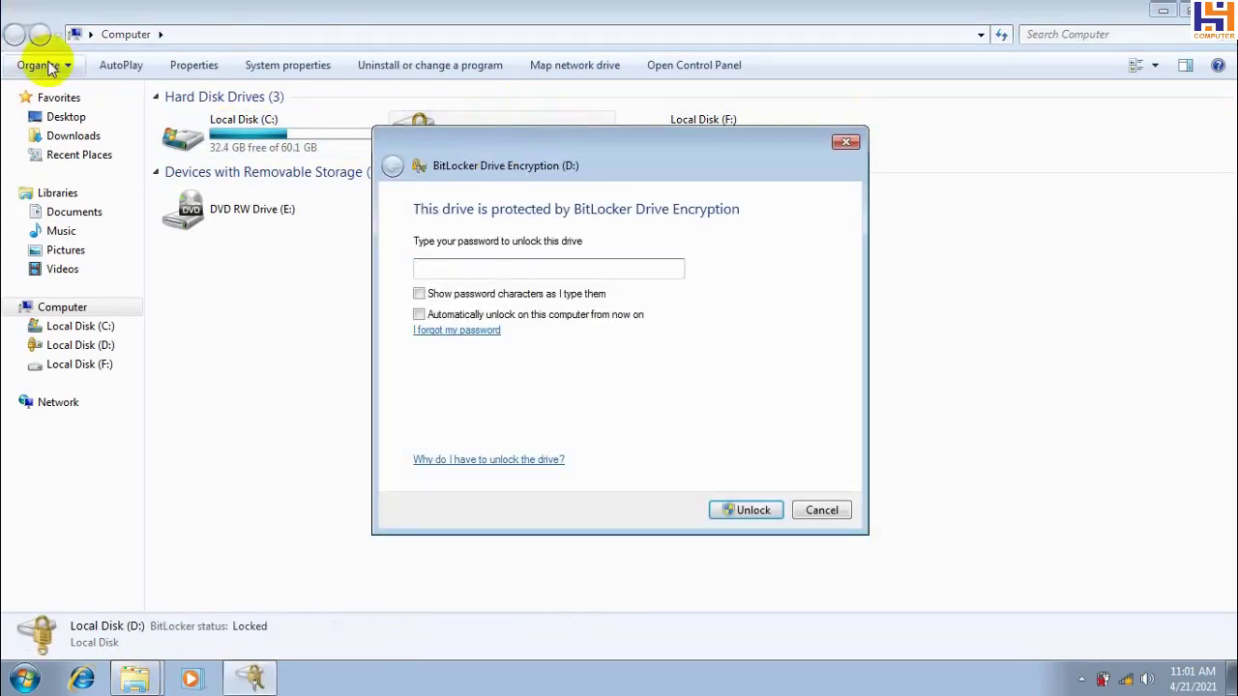
pyautogui.click(845, 142)
pyautogui.doubleClick(324, 120)
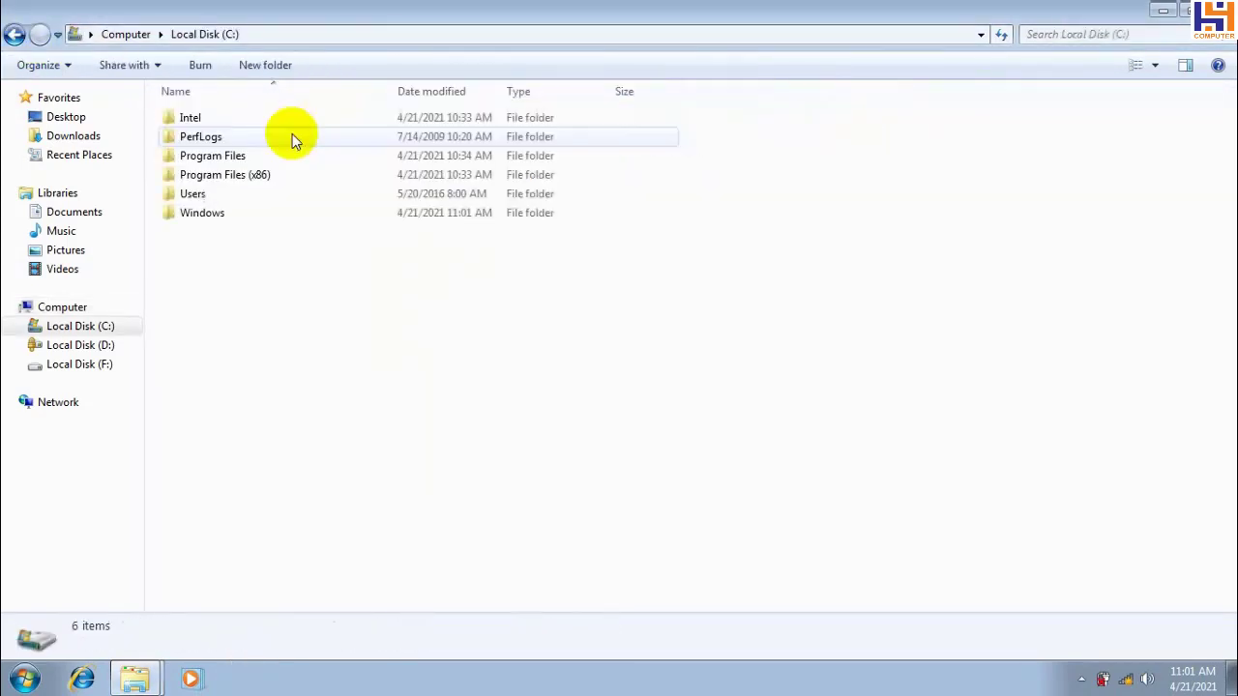
pyautogui.click(14, 35)
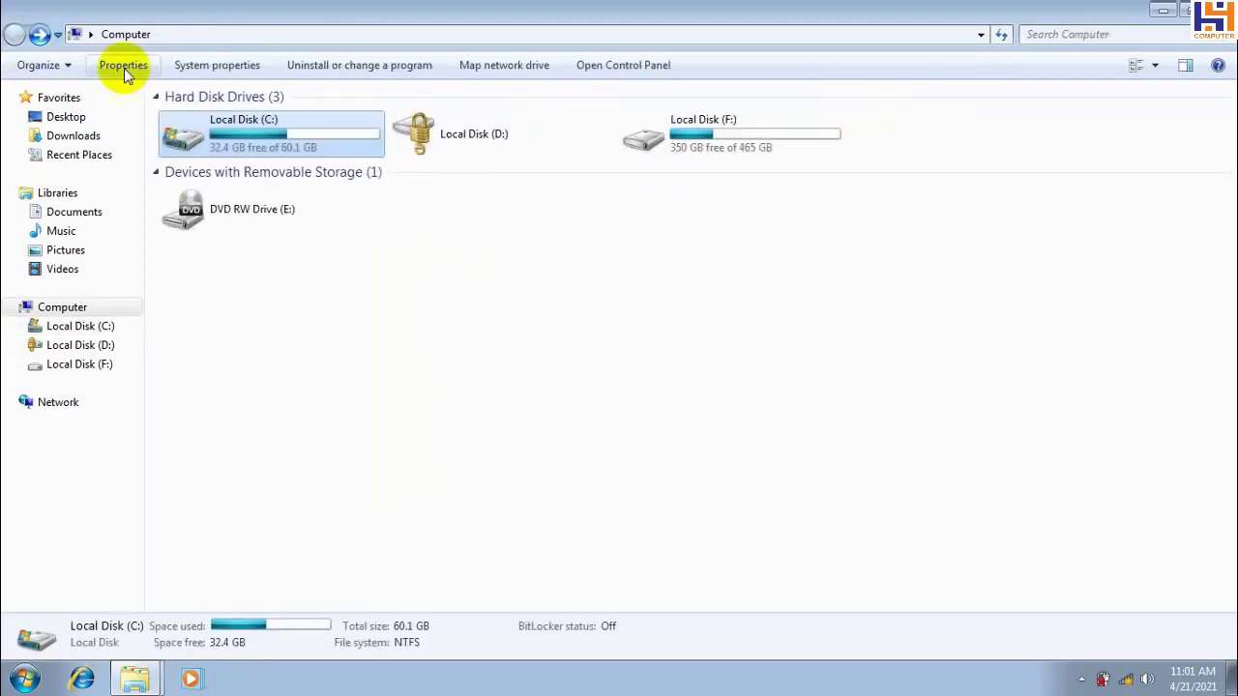
# Reopen Local Disk (D:) and unlock it with its password
pyautogui.doubleClick(470, 138)
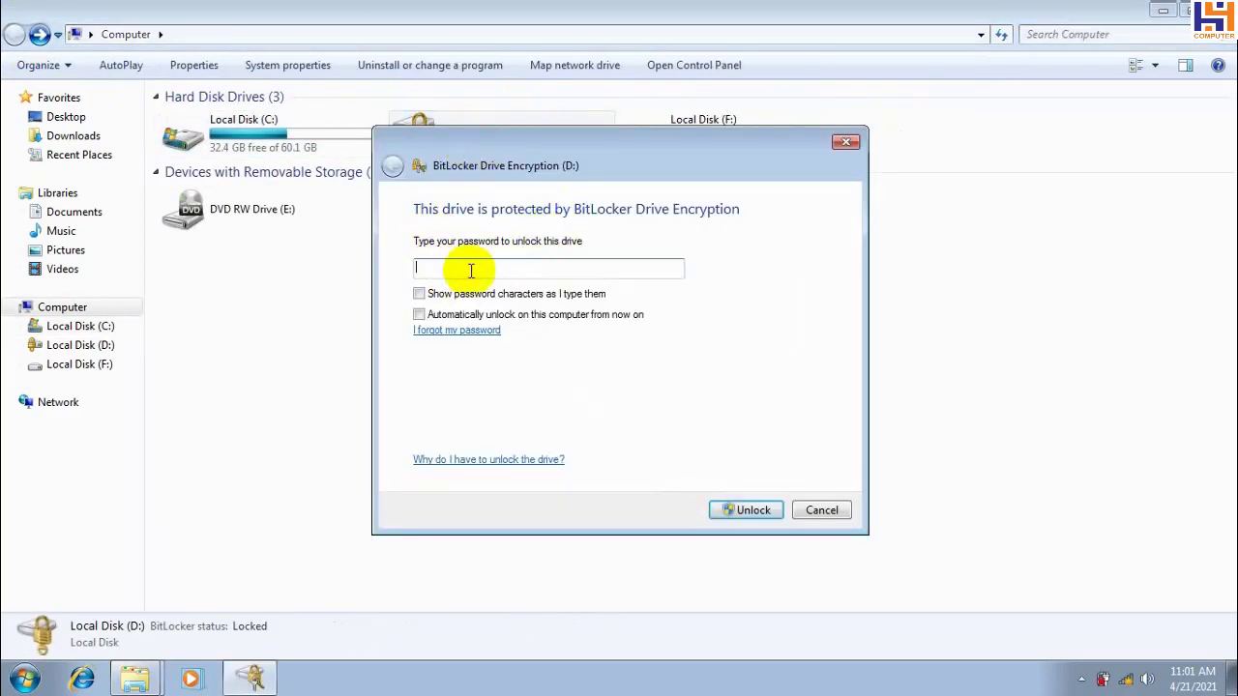
pyautogui.moveTo(649, 138); pyautogui.dragTo(759, 53)
pyautogui.click(597, 172)
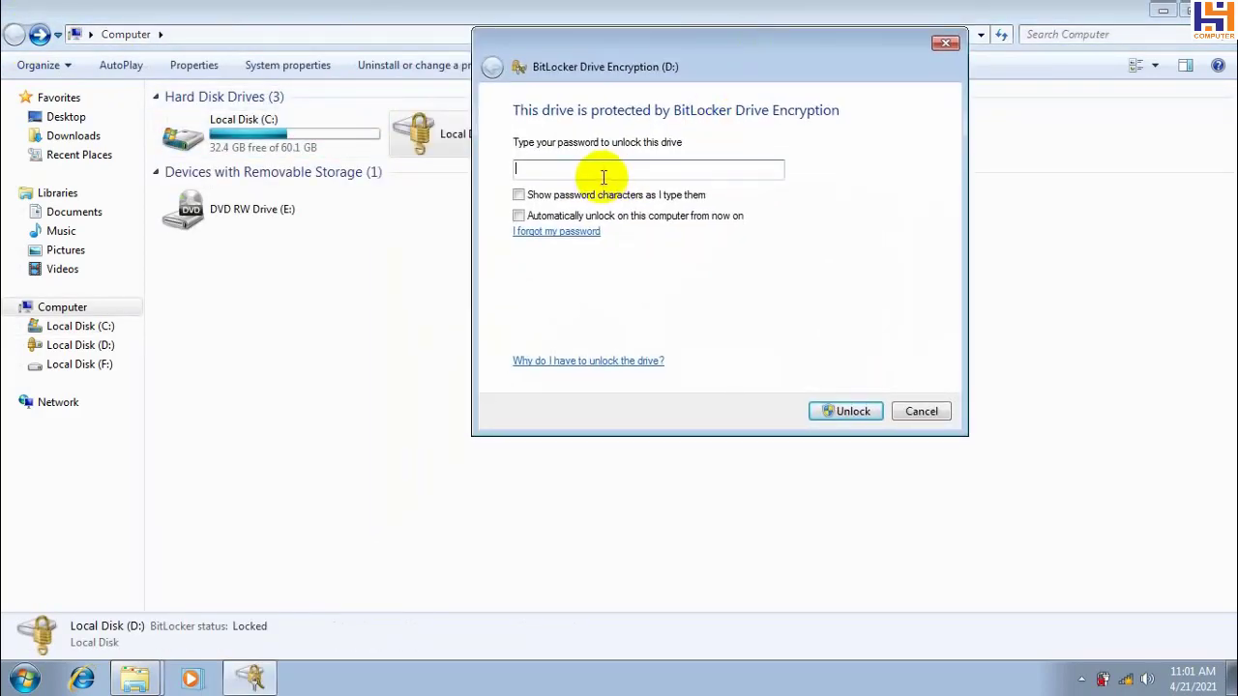
pyautogui.write('•••••••')
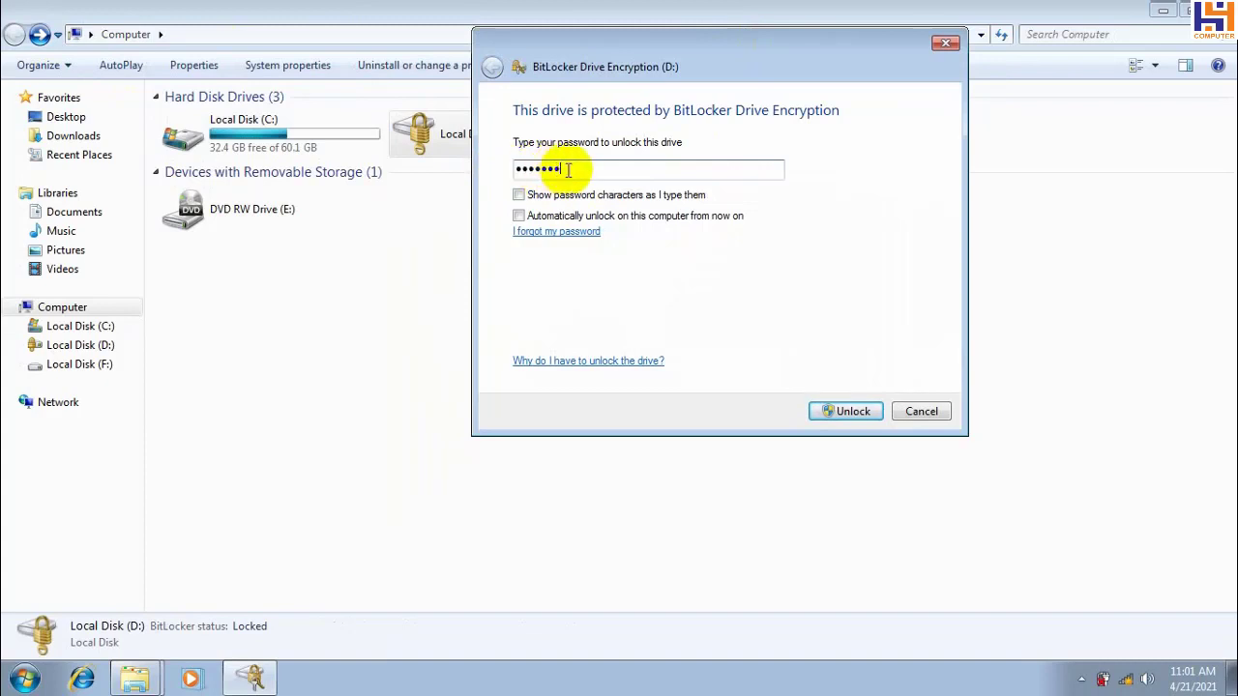
pyautogui.write('•')
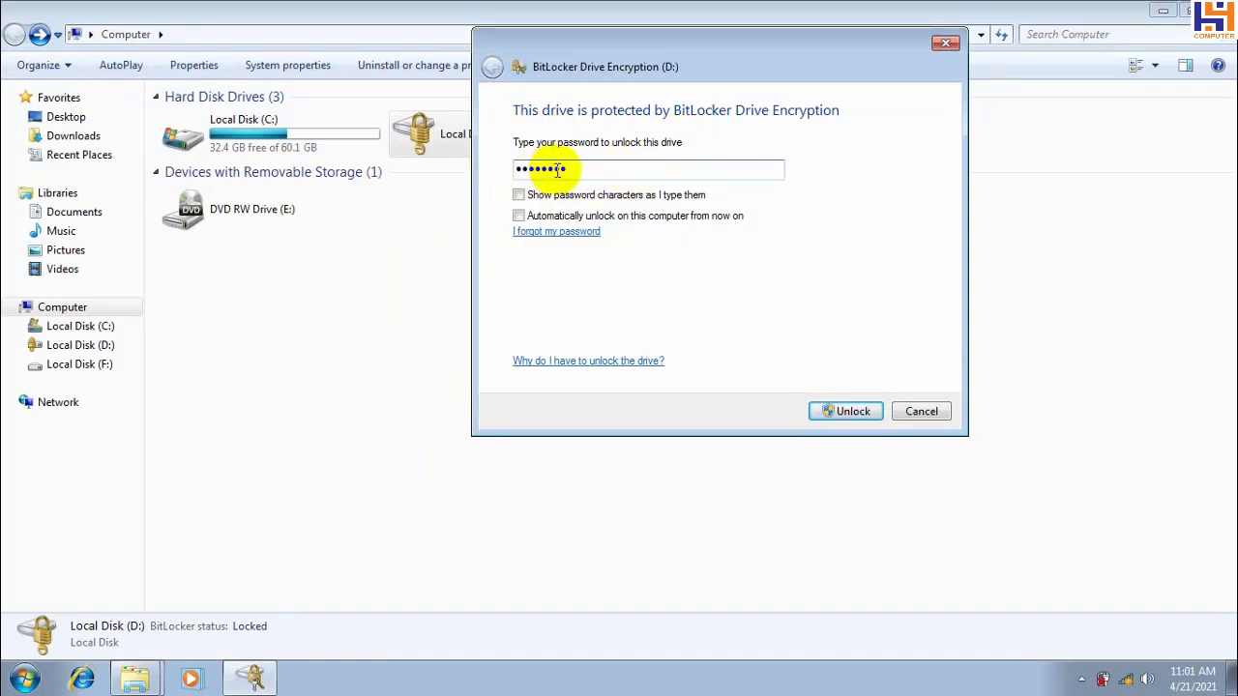
pyautogui.moveTo(569, 168); pyautogui.dragTo(517, 169)
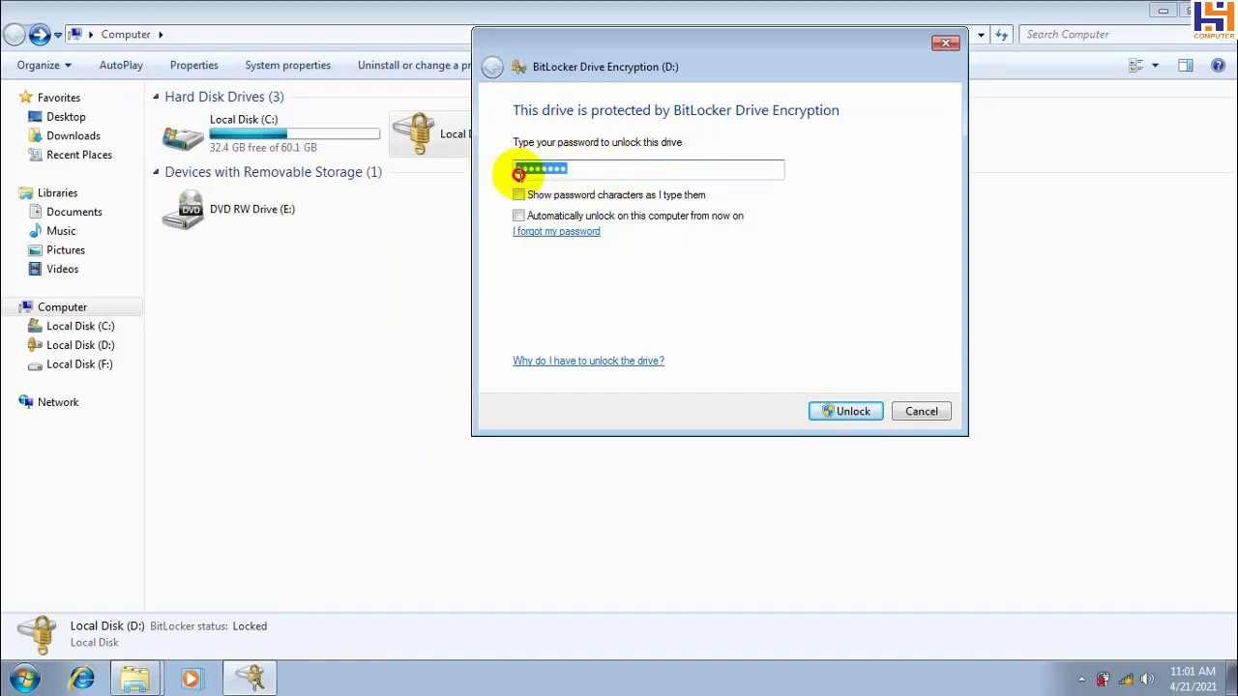
pyautogui.click(851, 414)
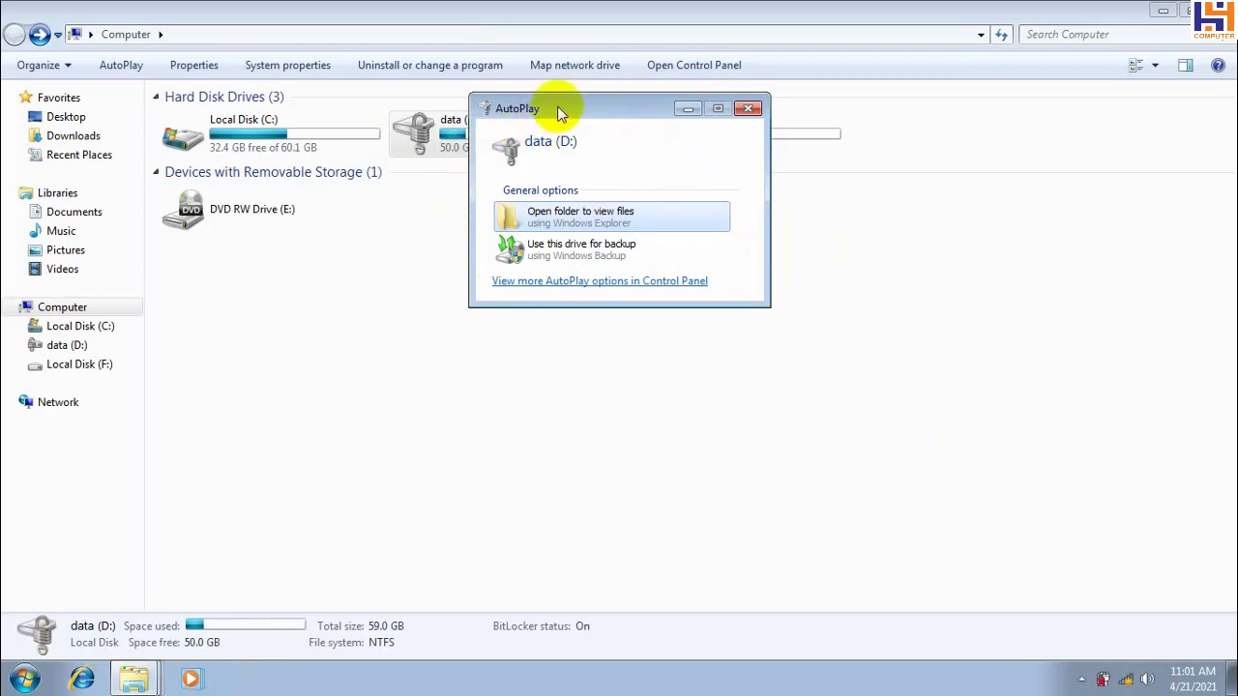
# Close AutoPlay, view the two items on data (D:), and return to Computer
pyautogui.moveTo(552, 105); pyautogui.dragTo(754, 93)
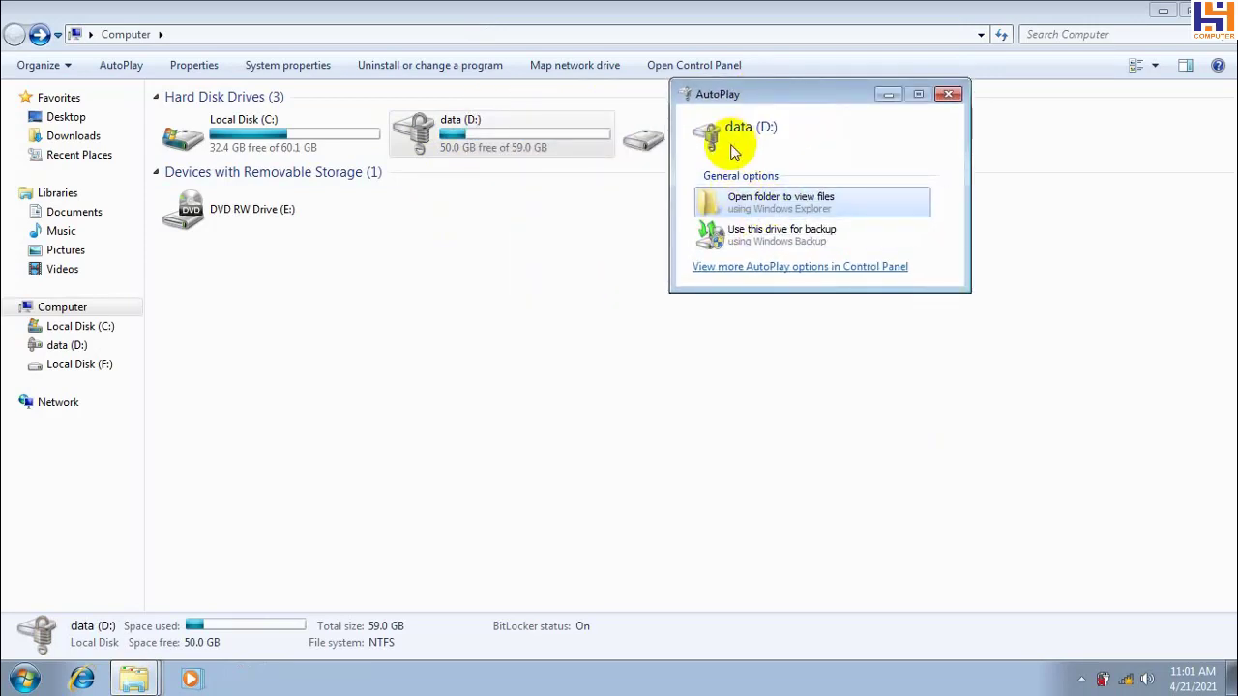
pyautogui.click(949, 94)
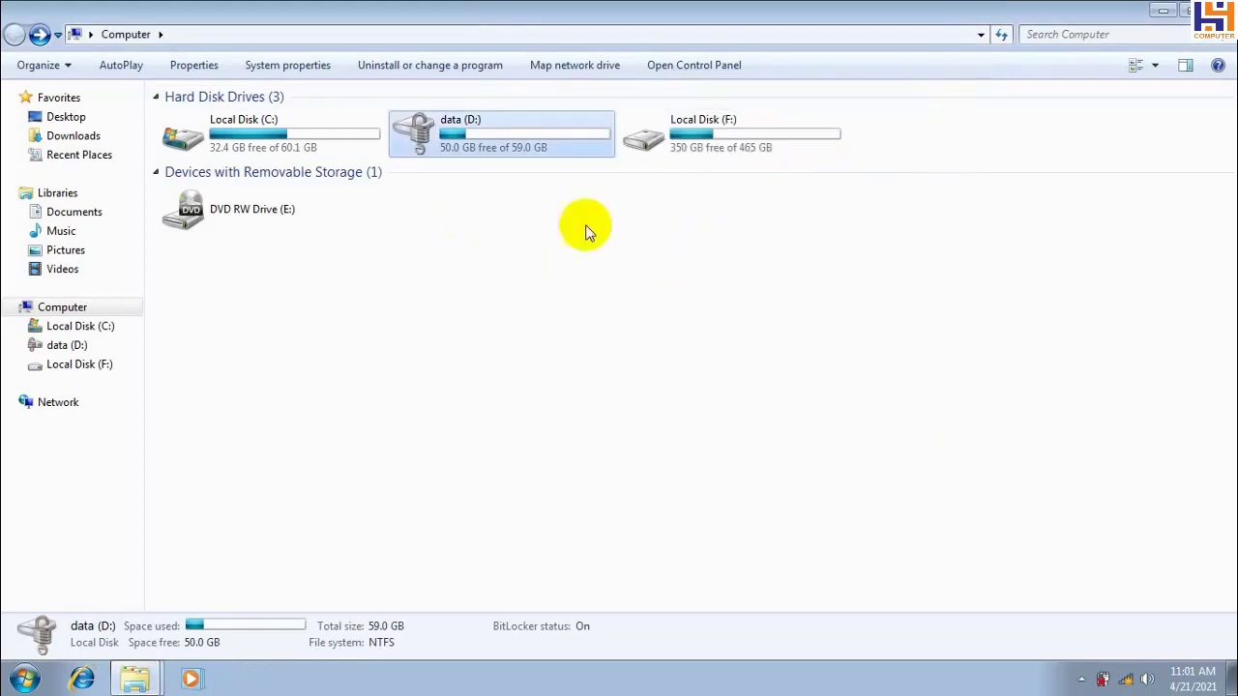
pyautogui.doubleClick(464, 142)
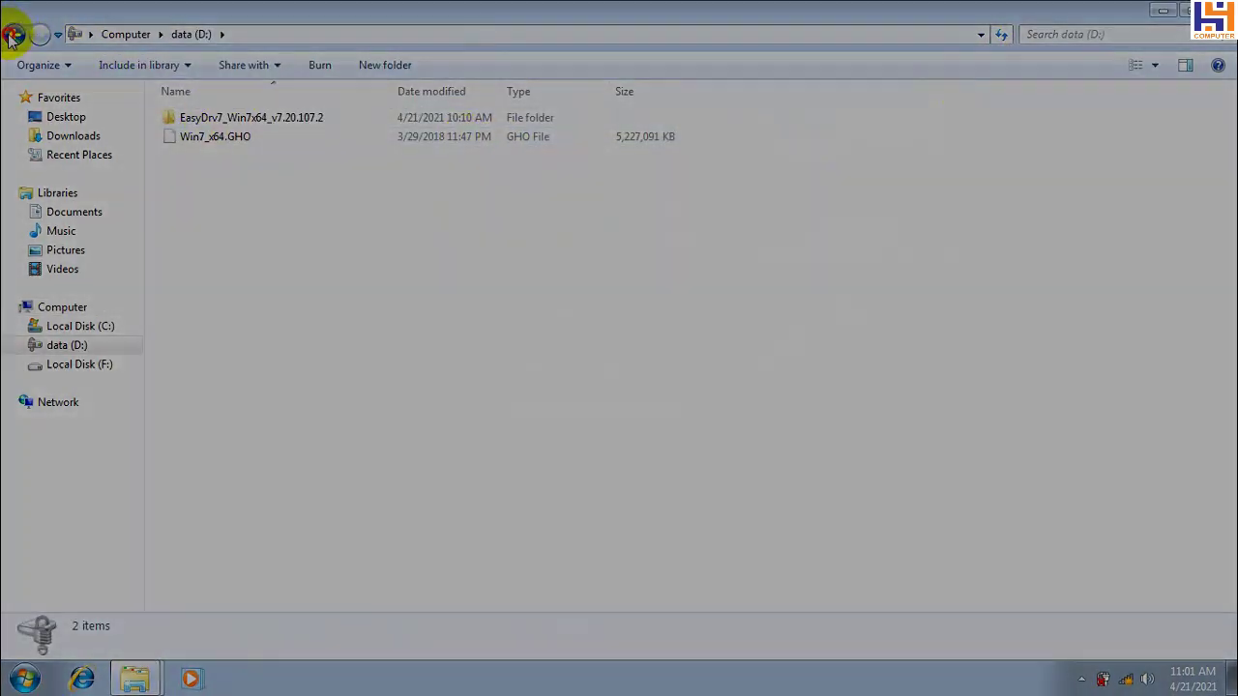
pyautogui.click(15, 32)
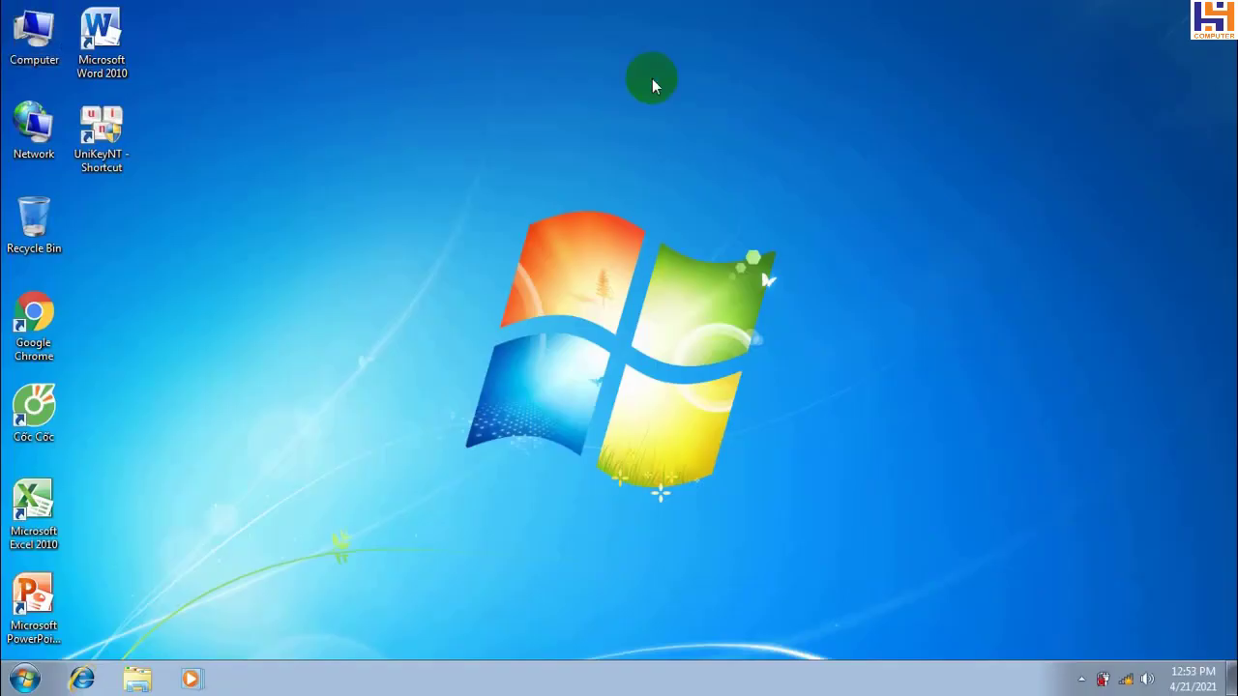
# Refresh the desktop, open Computer maximized, and dismiss the locked D: drive's unlock prompt
pyautogui.rightClick(652, 83)
pyautogui.click(728, 135)
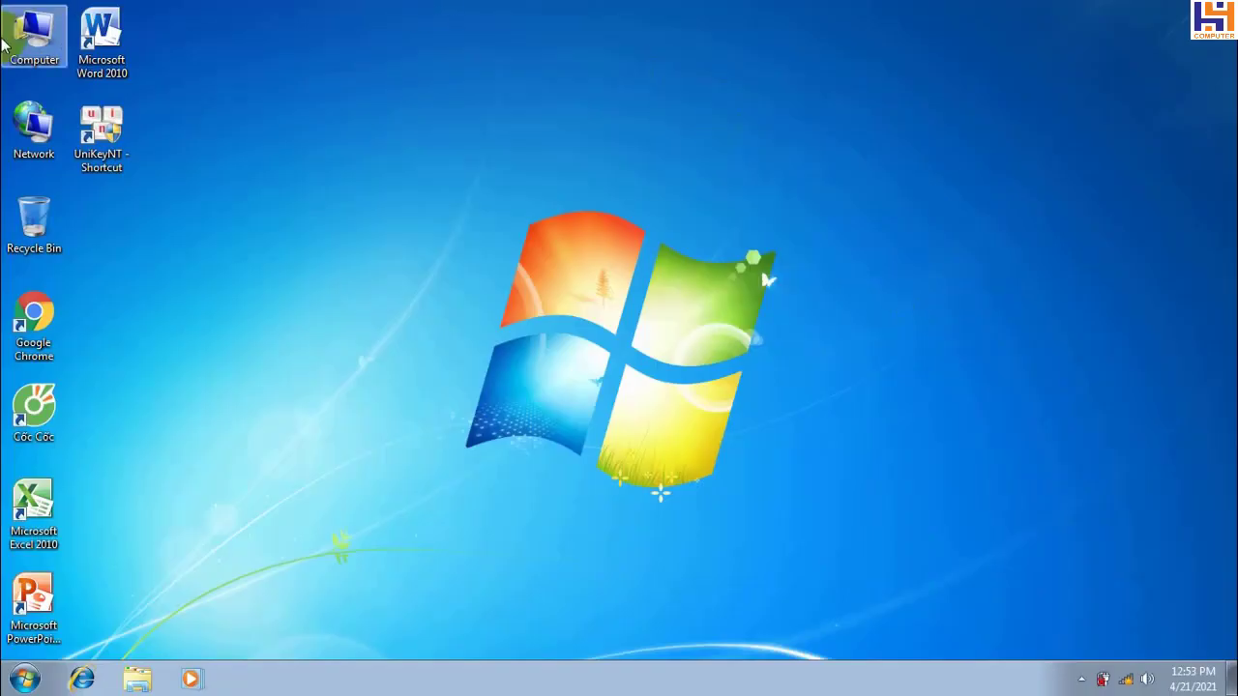
pyautogui.doubleClick(32, 37)
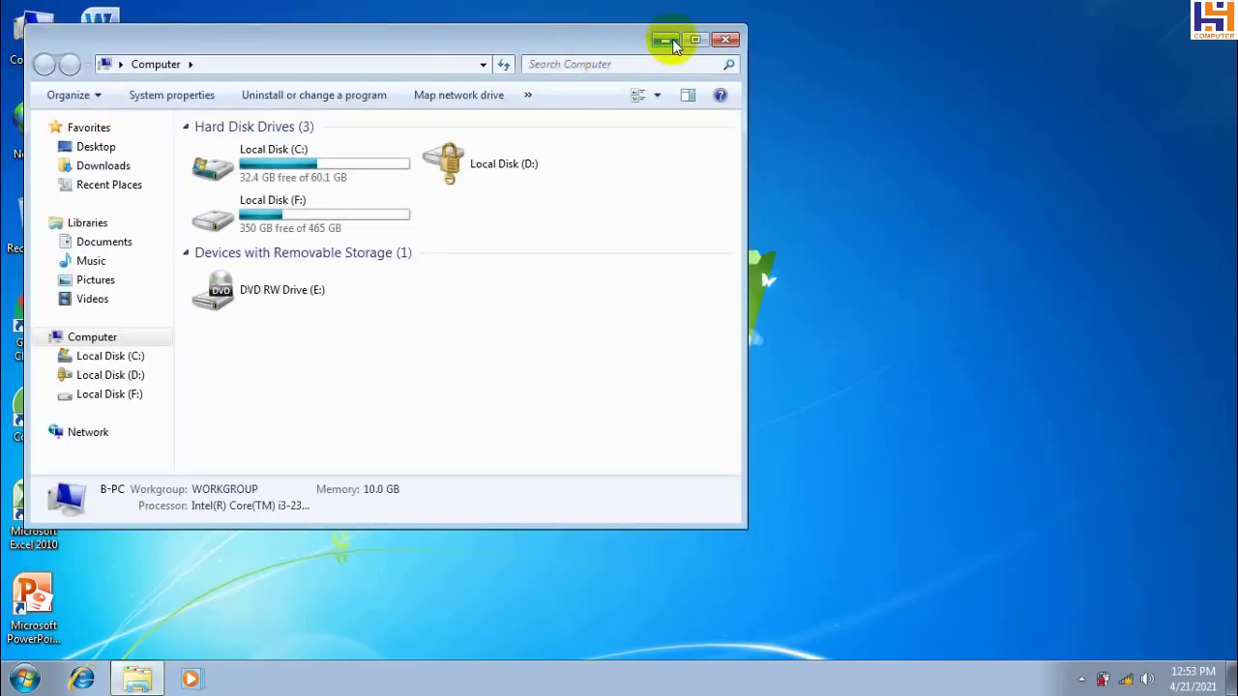
pyautogui.click(694, 40)
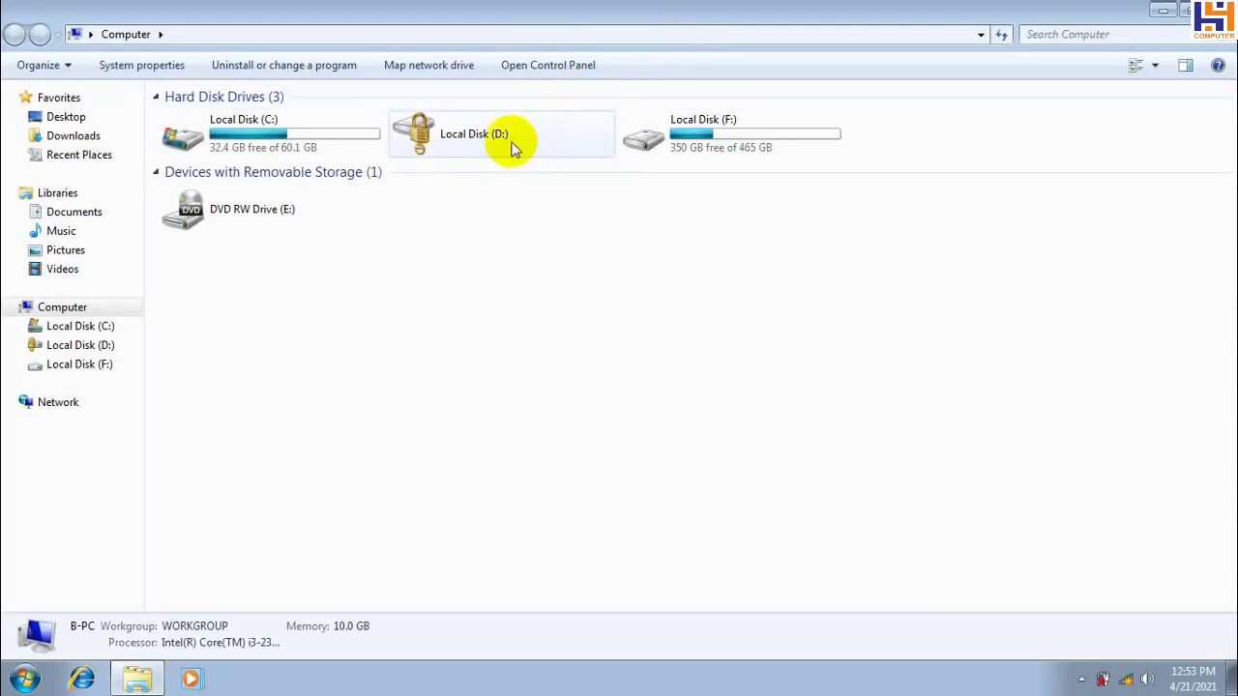
pyautogui.doubleClick(503, 137)
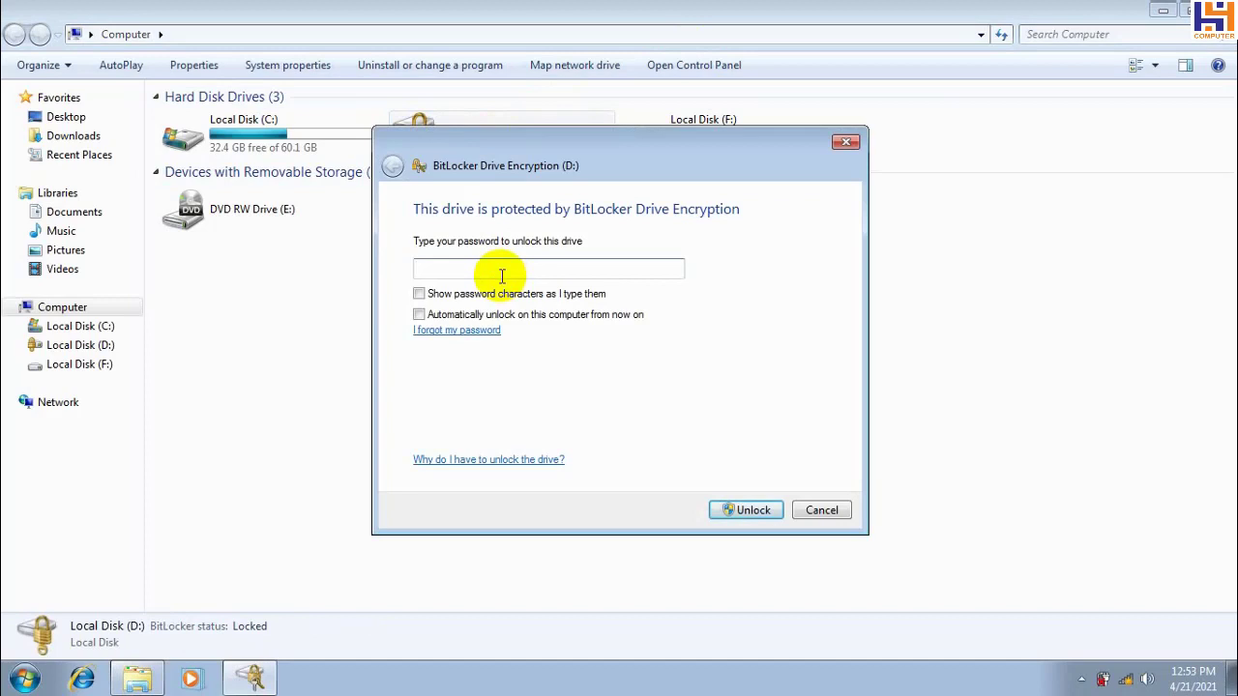
pyautogui.click(845, 143)
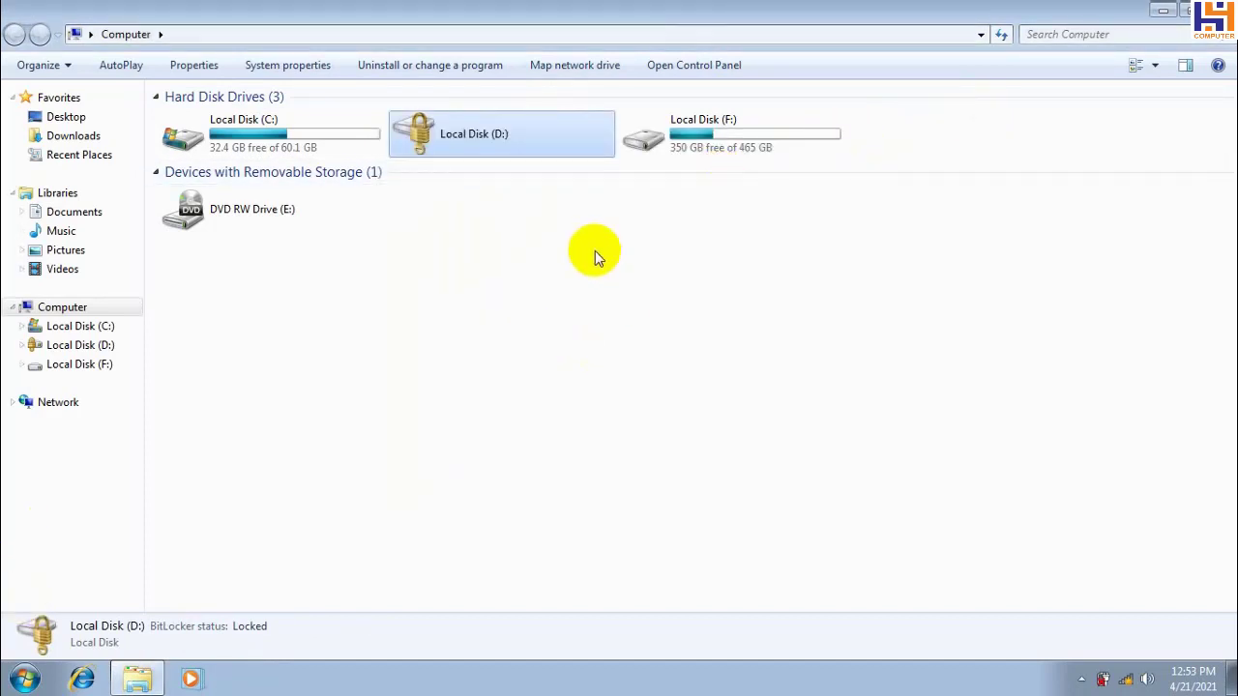
# Open Control Panel's BitLocker Drive Encryption page showing D: as On, then minimize it
pyautogui.click(15, 689)
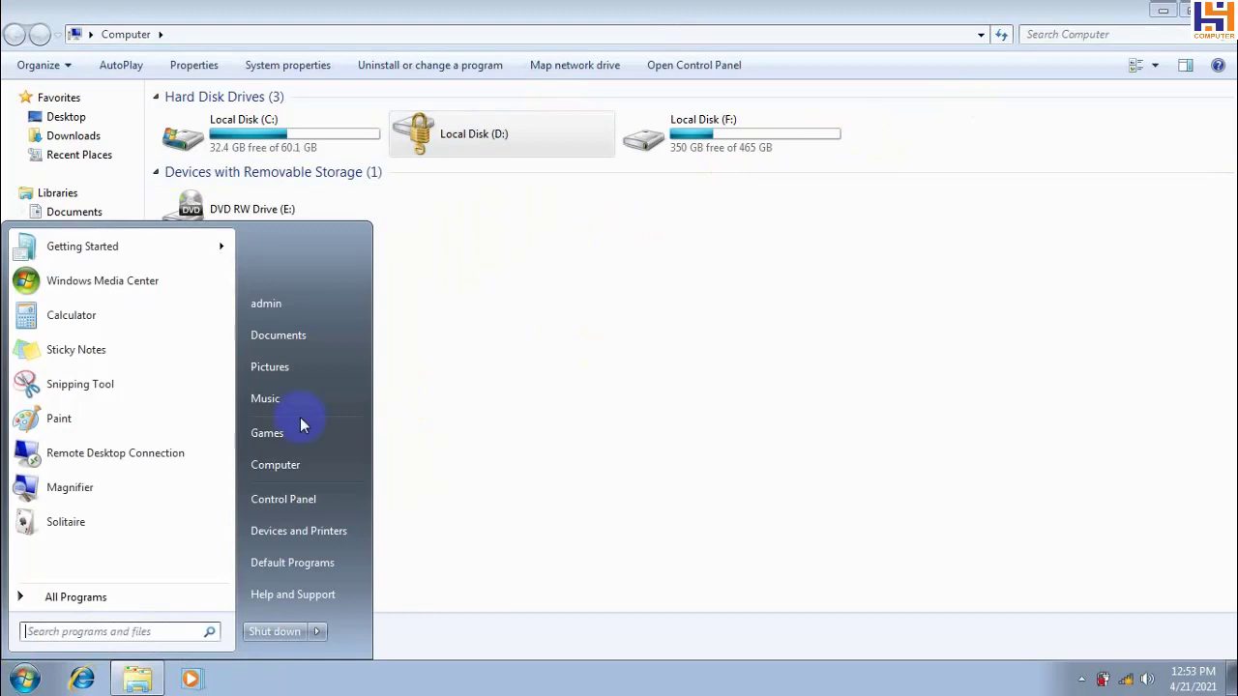
pyautogui.click(274, 503)
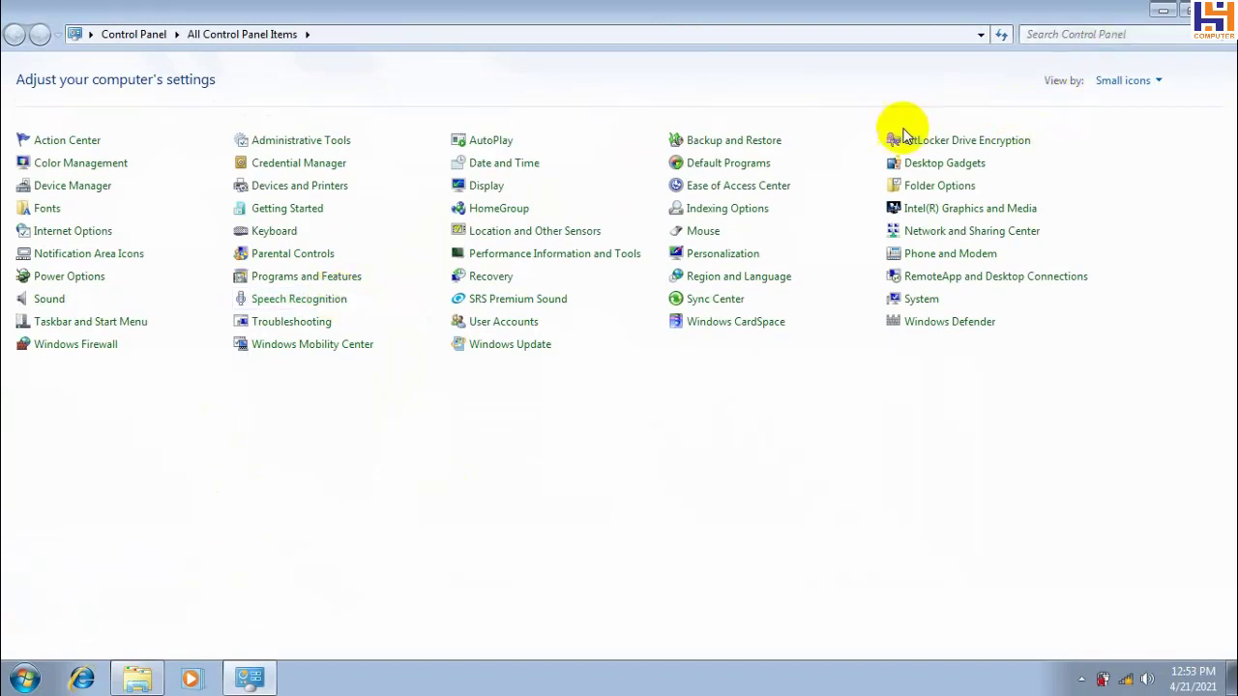
pyautogui.click(944, 142)
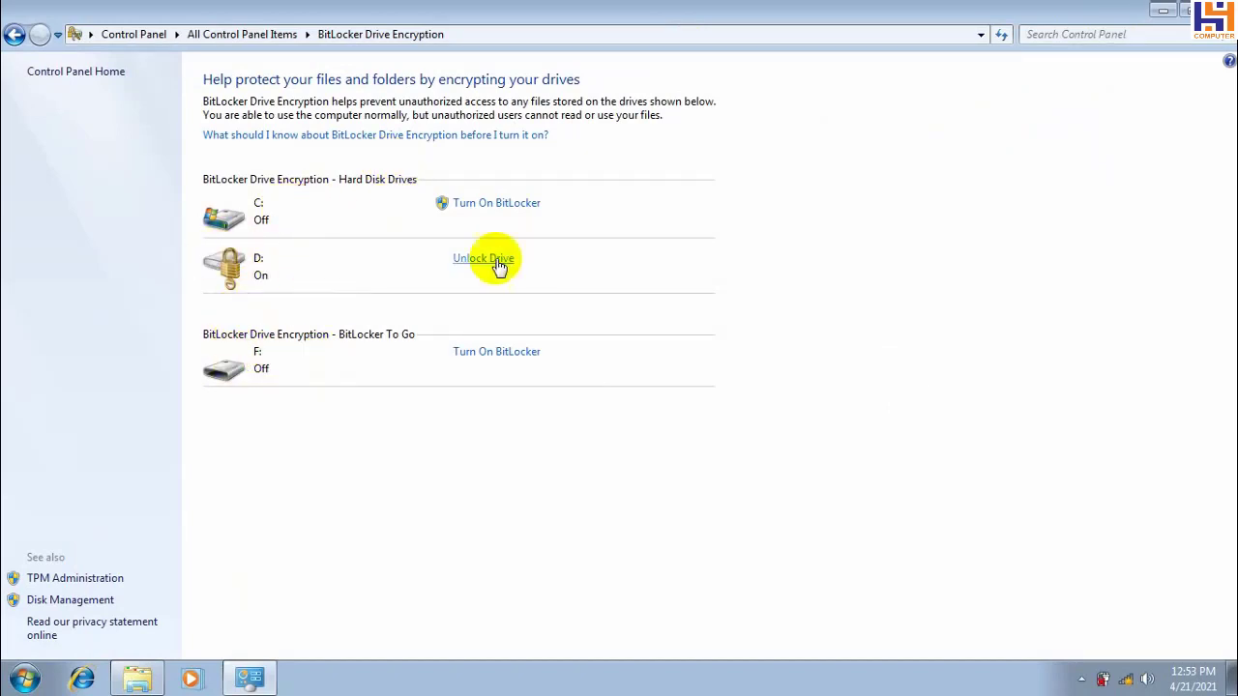
pyautogui.click(1163, 12)
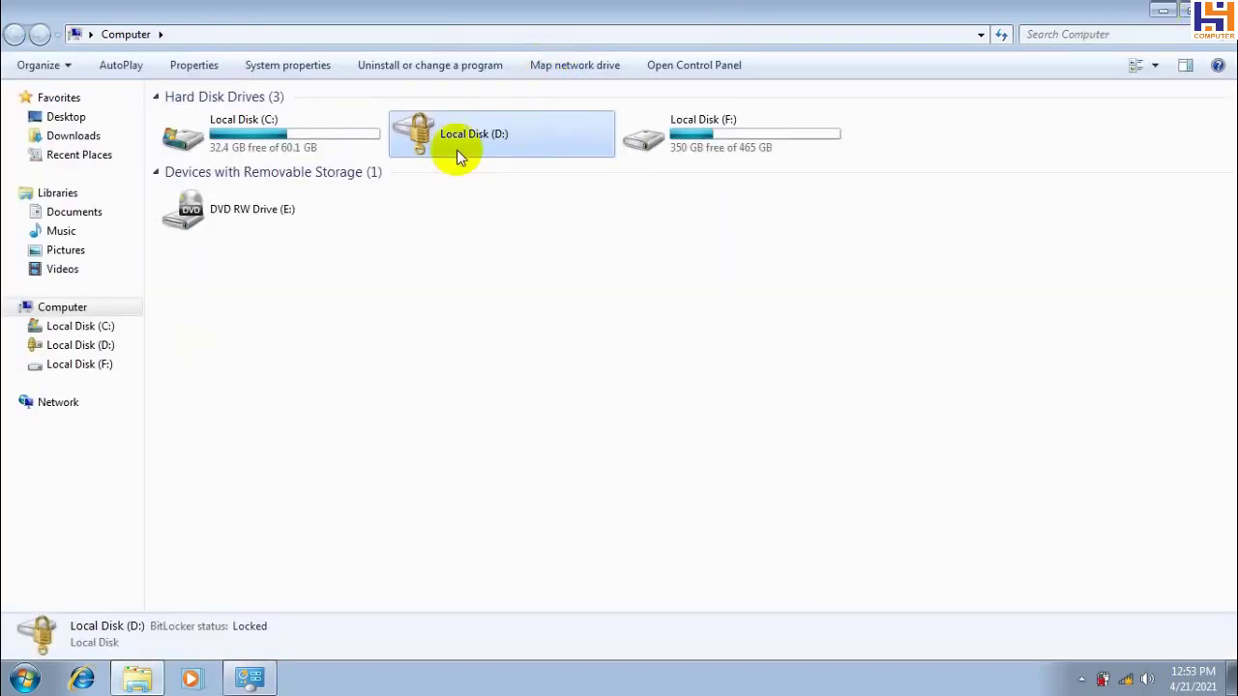
# Unlock Local Disk (D:) with its password, close AutoPlay, and select data (D:)
pyautogui.doubleClick(441, 139)
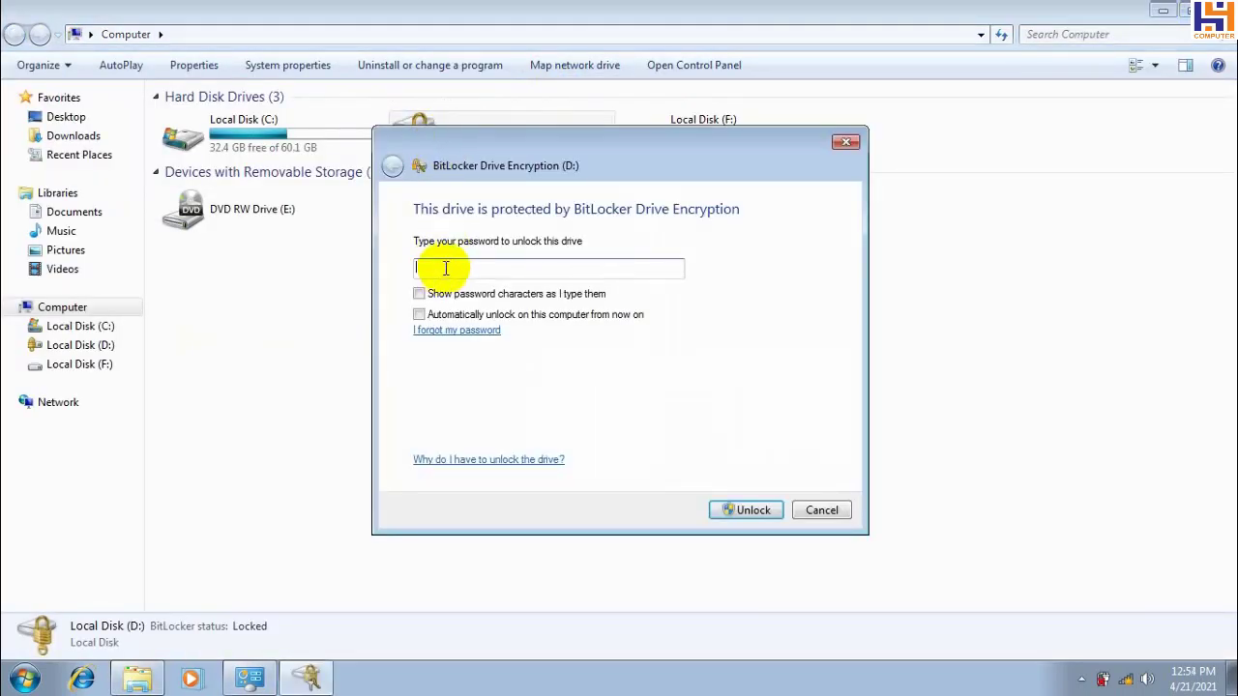
pyautogui.write('123456789')
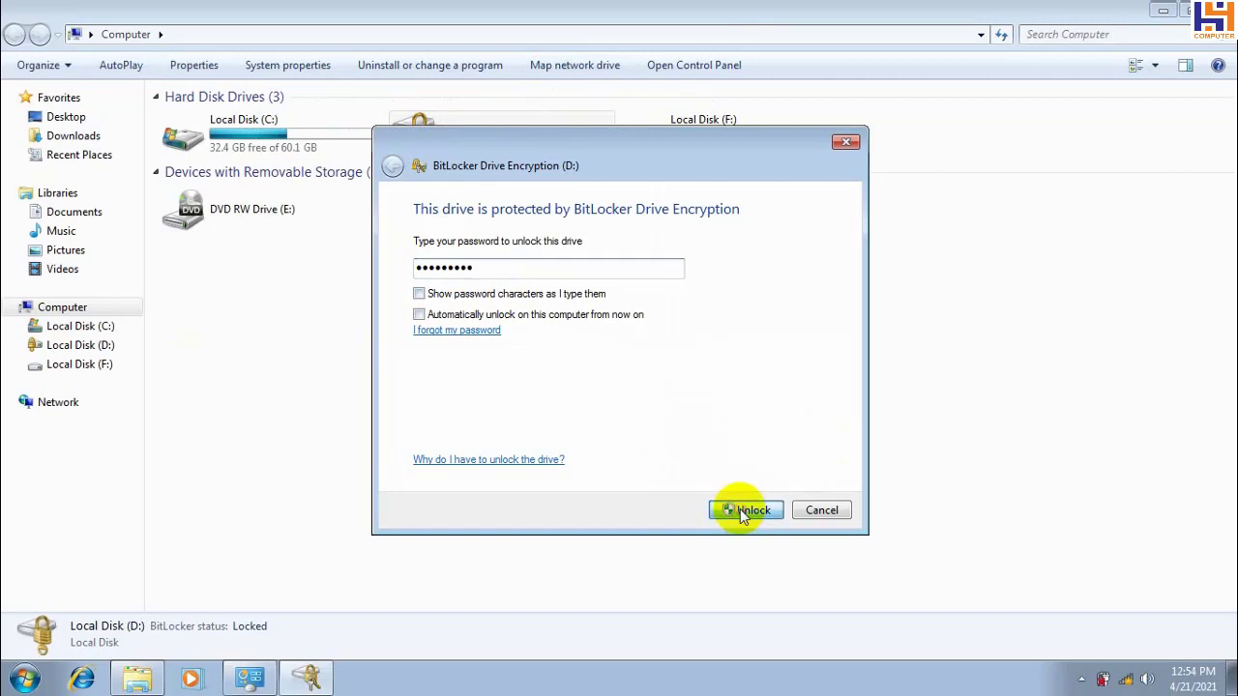
pyautogui.press('Return')
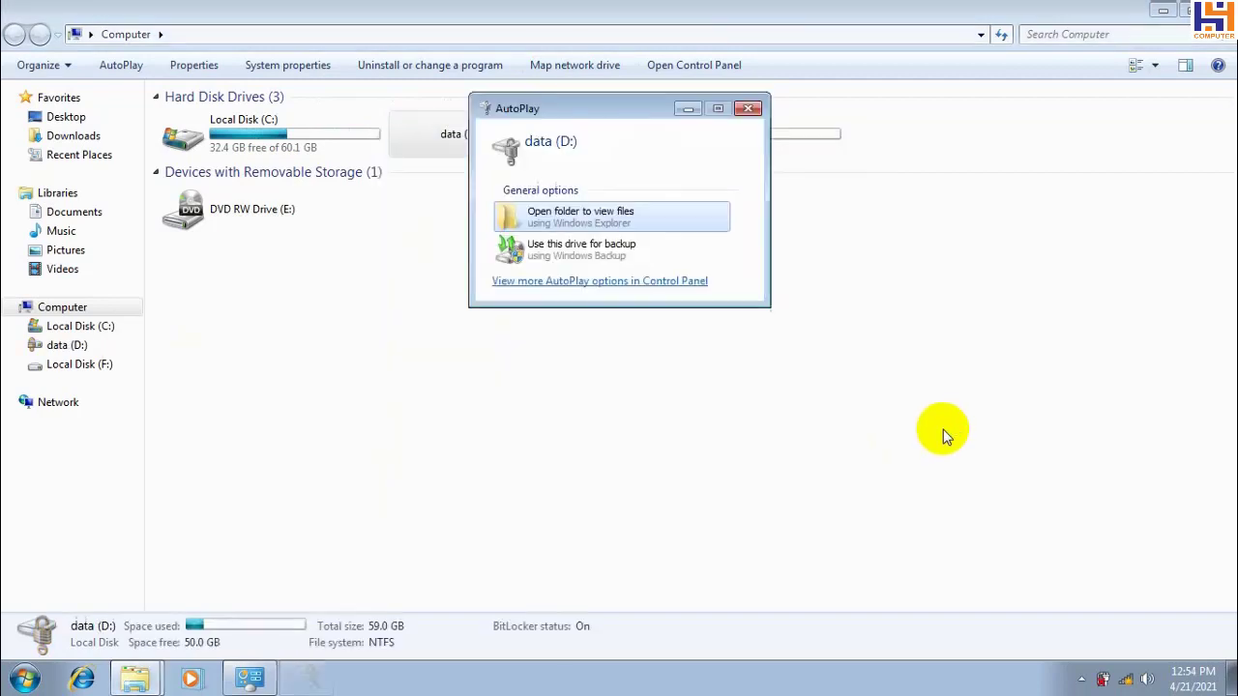
pyautogui.click(749, 107)
pyautogui.click(447, 129)
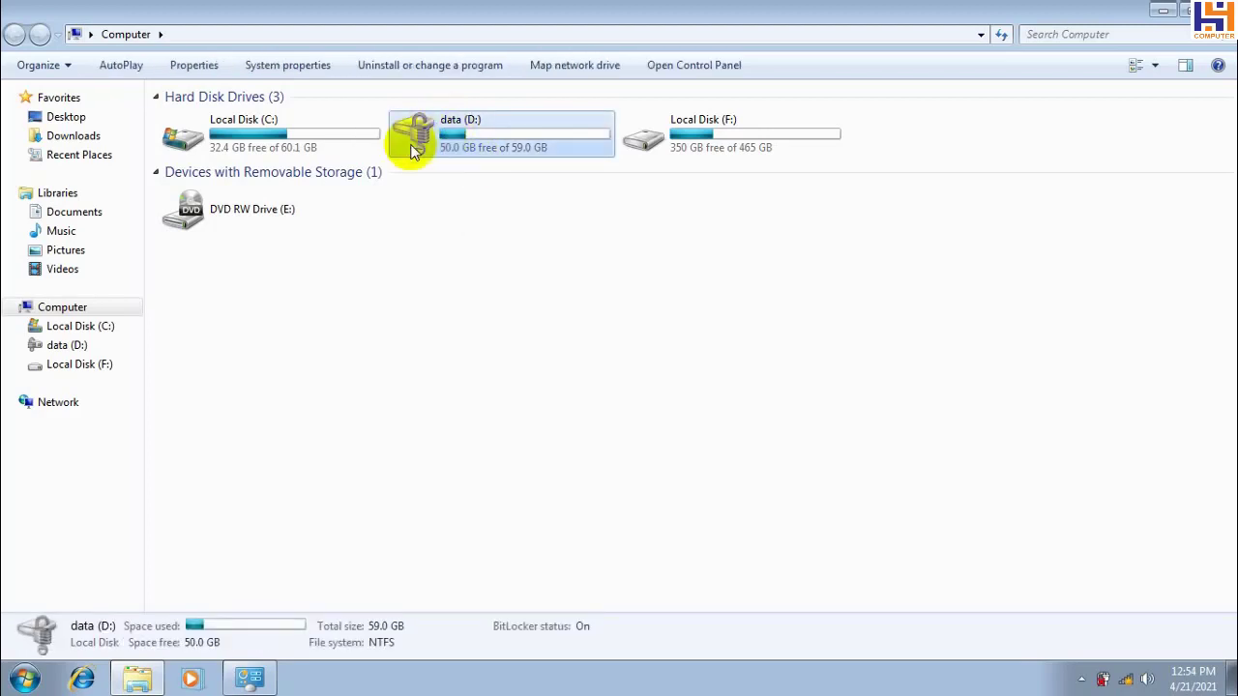
# From Control Panel's BitLocker management for D:, set a new unlock password and close the window
pyautogui.click(250, 679)
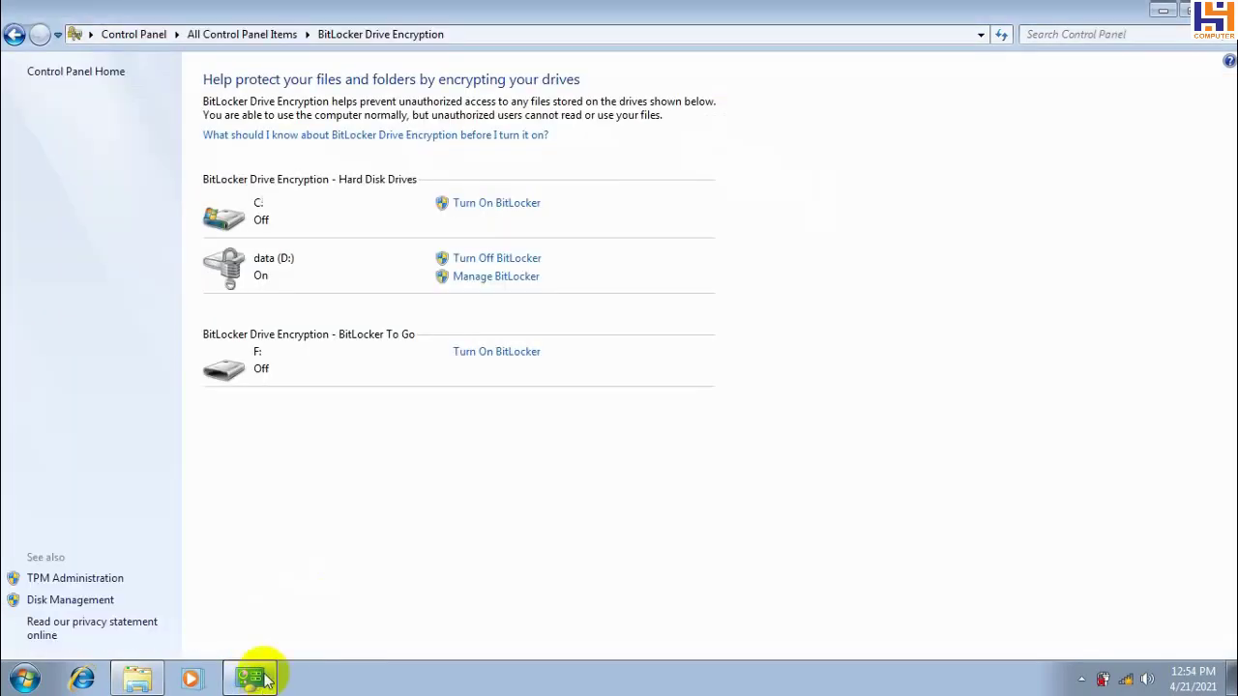
pyautogui.click(484, 279)
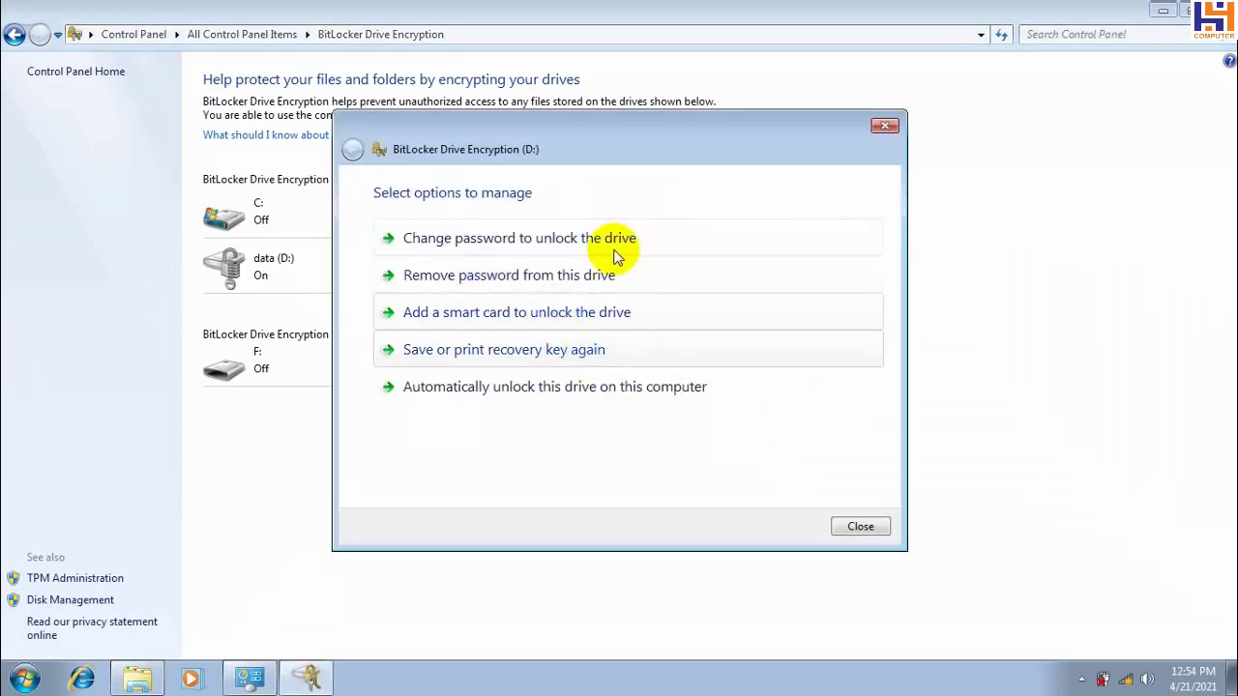
pyautogui.click(448, 248)
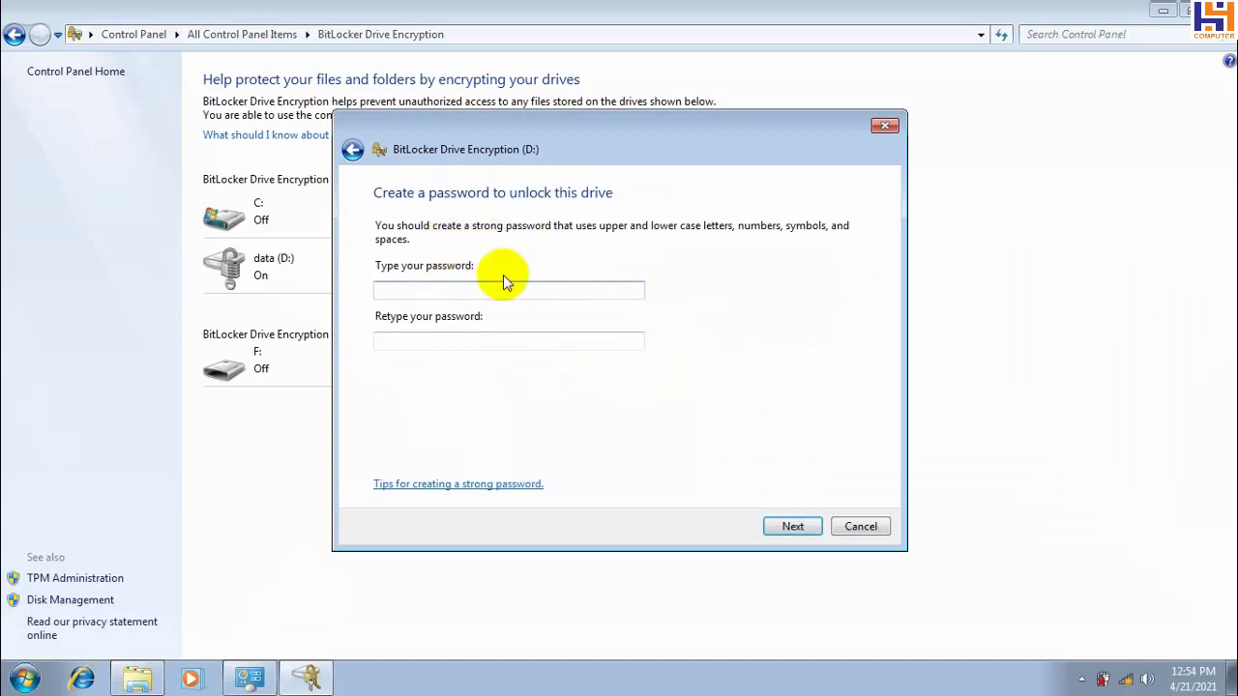
pyautogui.click(423, 293)
pyautogui.write('12345')
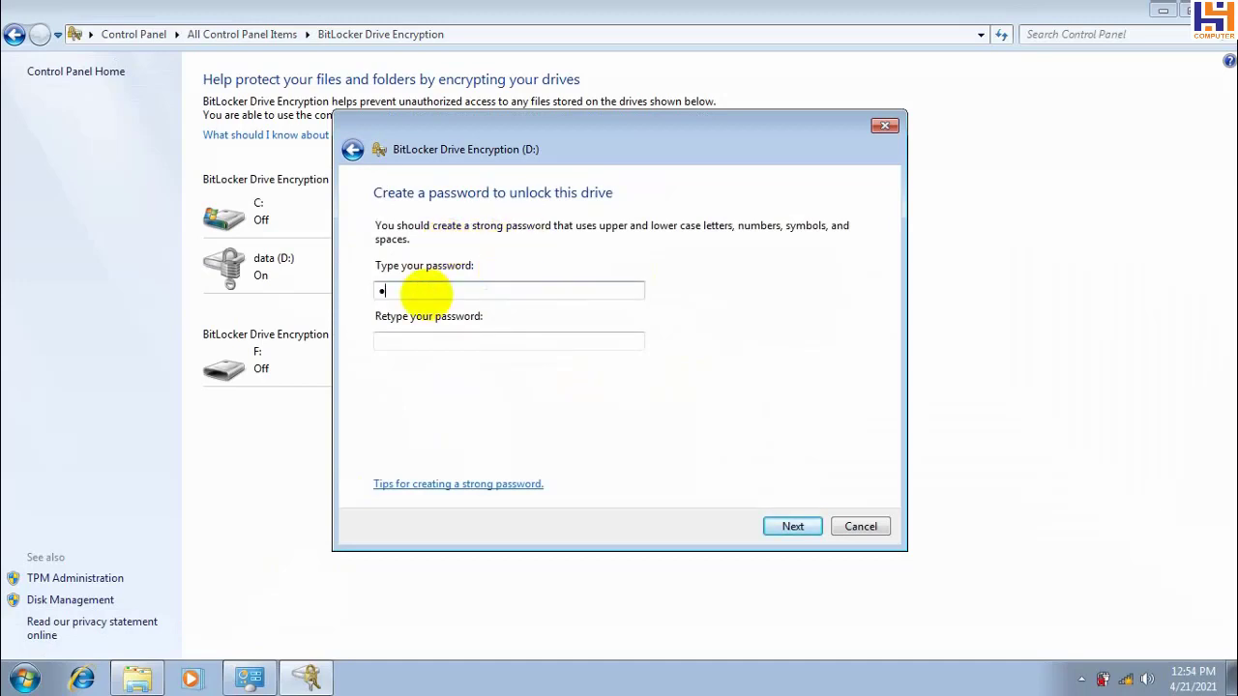
pyautogui.write('6')
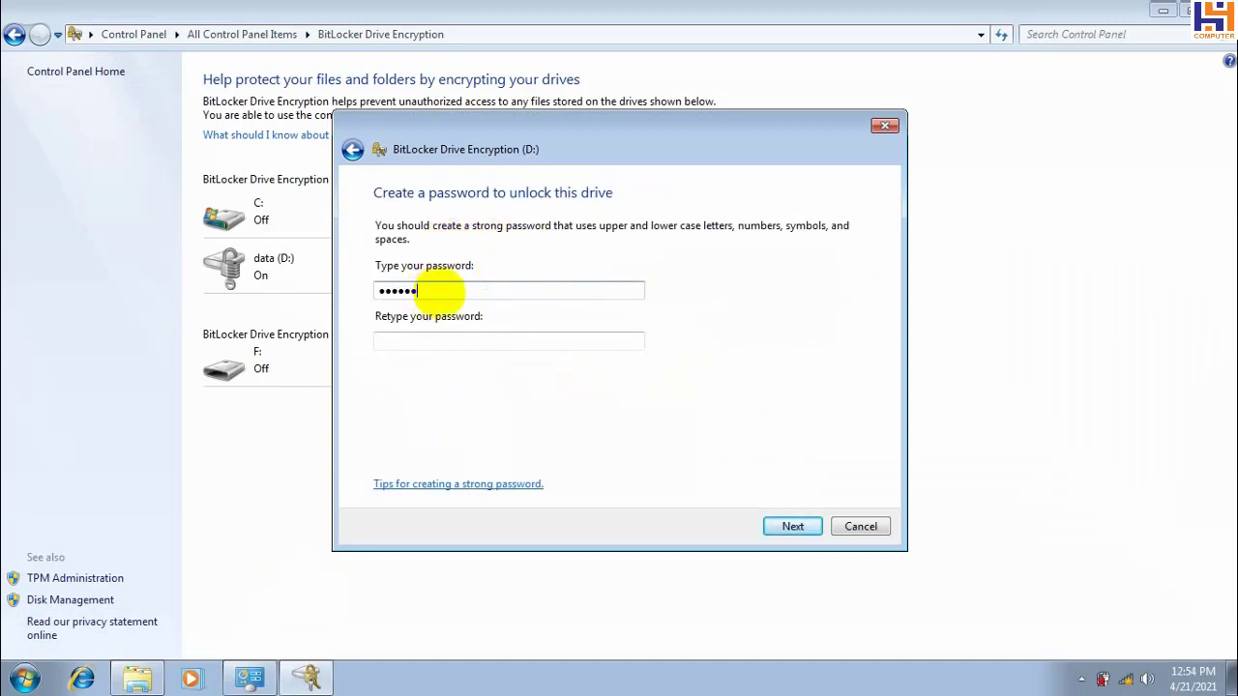
pyautogui.write('78')
pyautogui.click(453, 336)
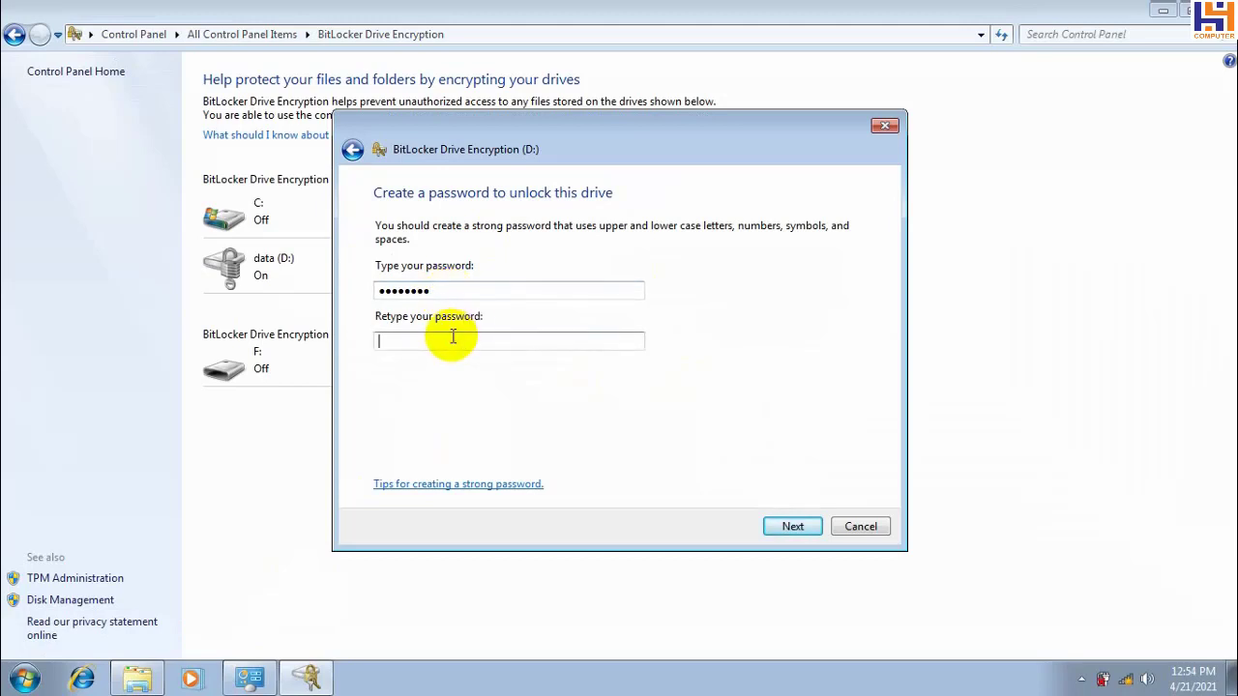
pyautogui.write('12345678')
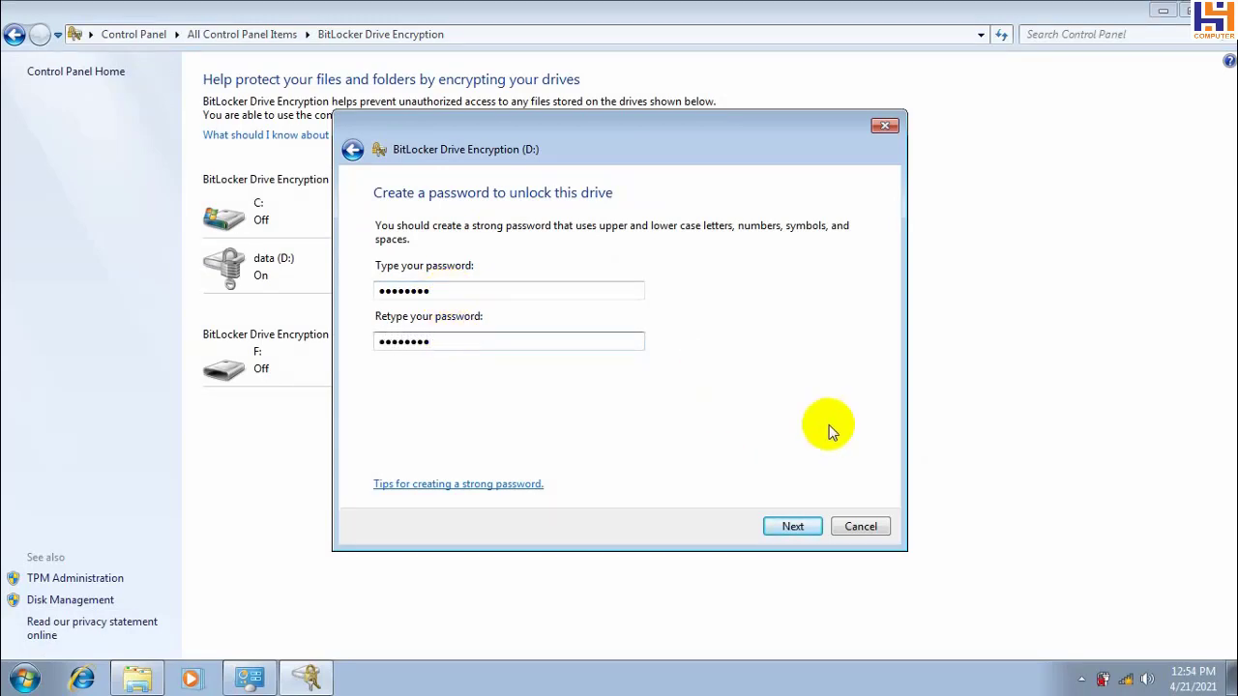
pyautogui.click(787, 530)
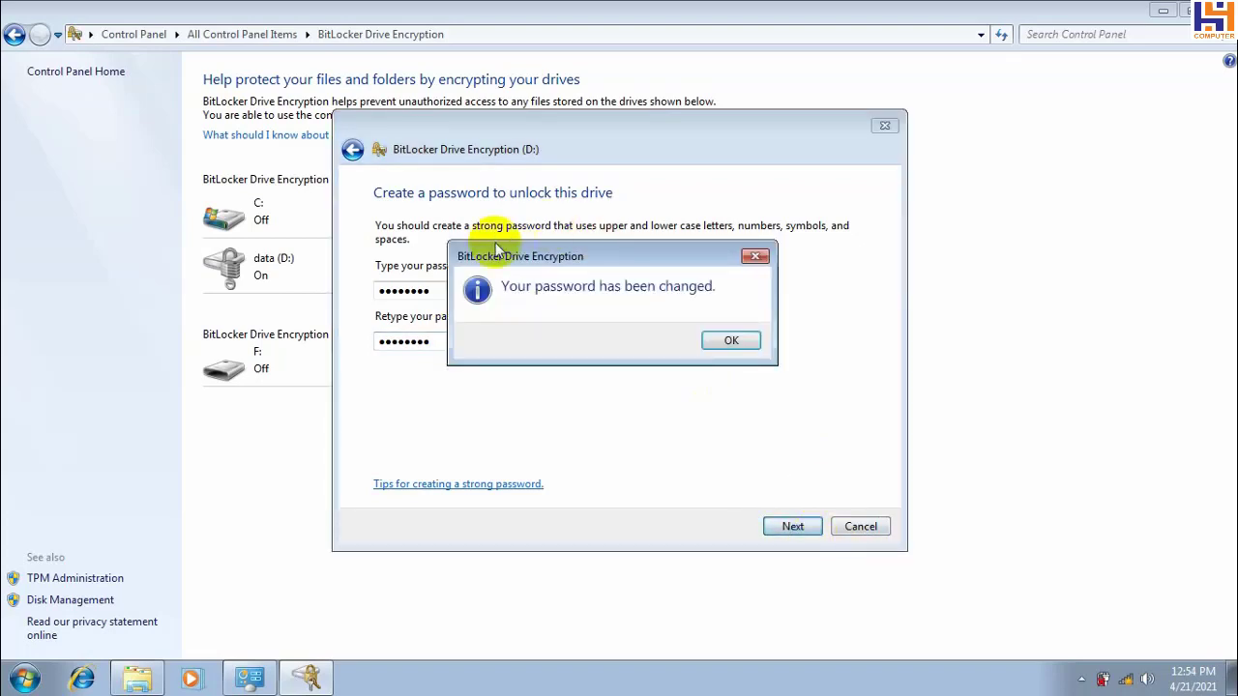
pyautogui.click(732, 341)
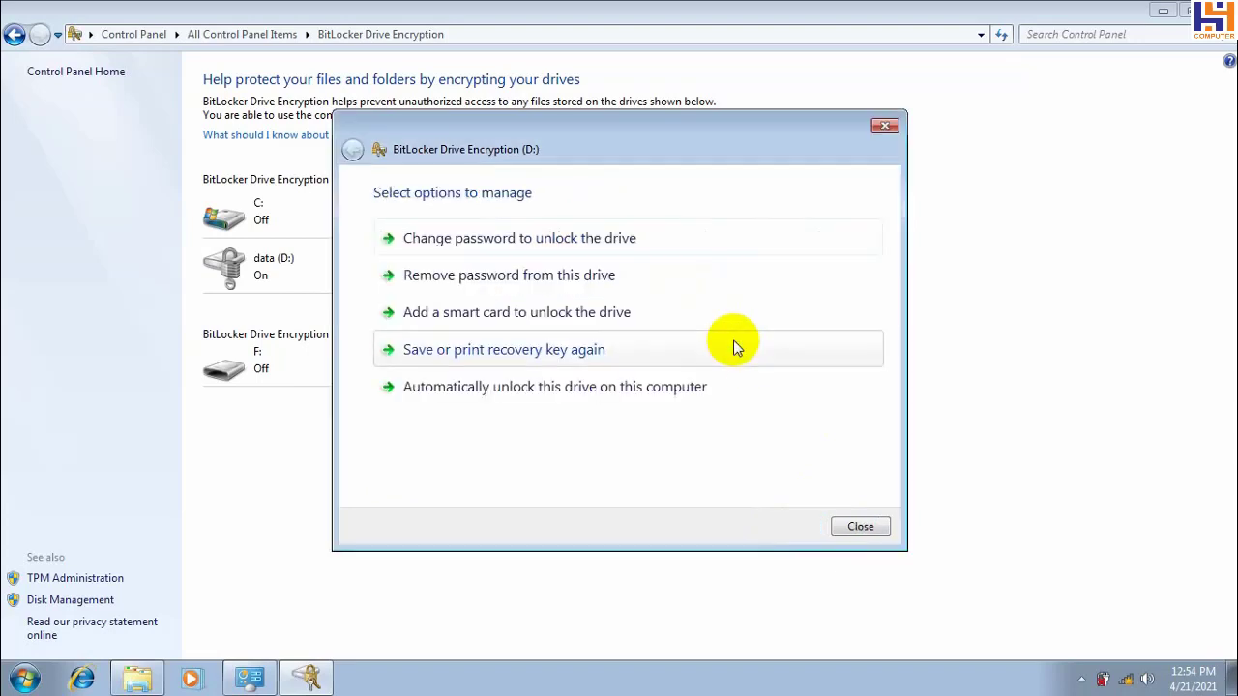
pyautogui.click(855, 529)
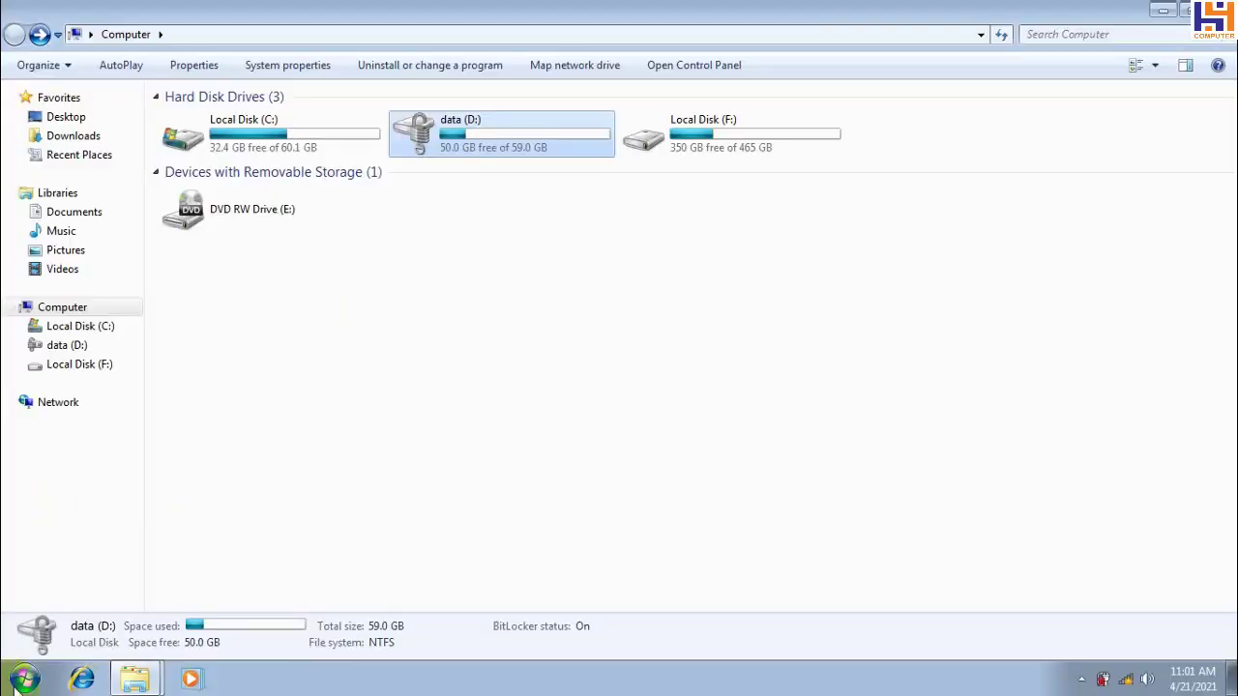
# Open Control Panel from Start, switch View by to Small icons, and open BitLocker Drive Encryption
pyautogui.click(25, 679)
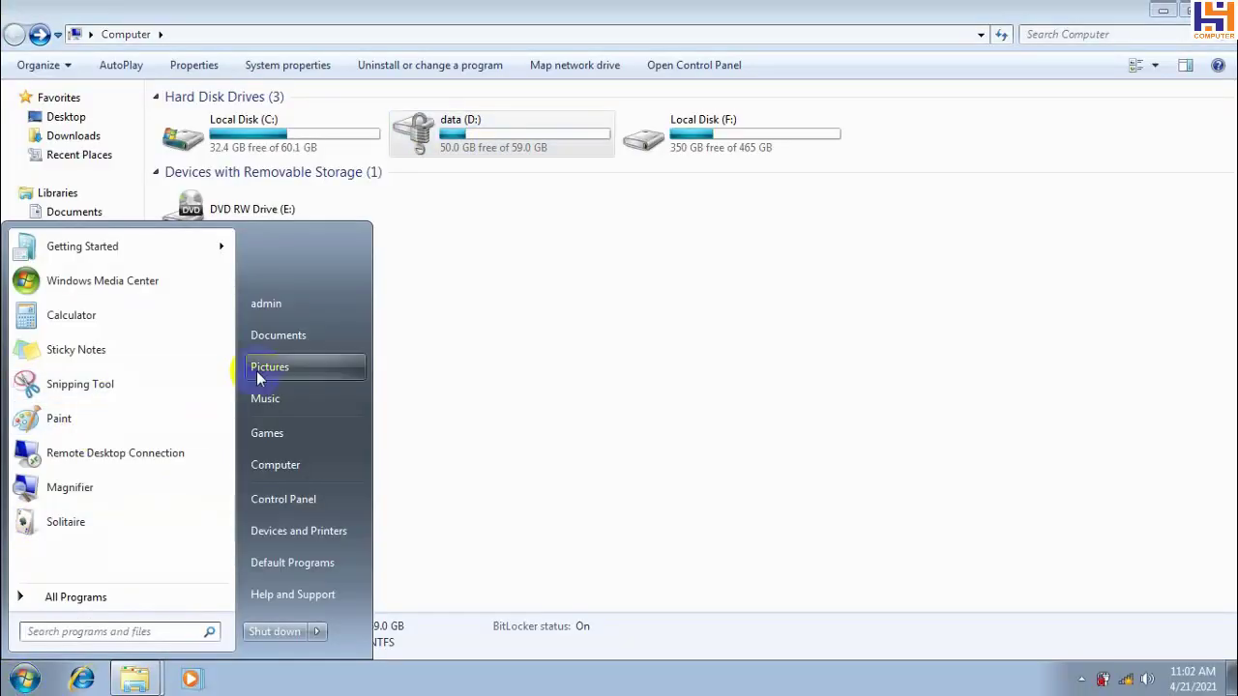
pyautogui.click(611, 428)
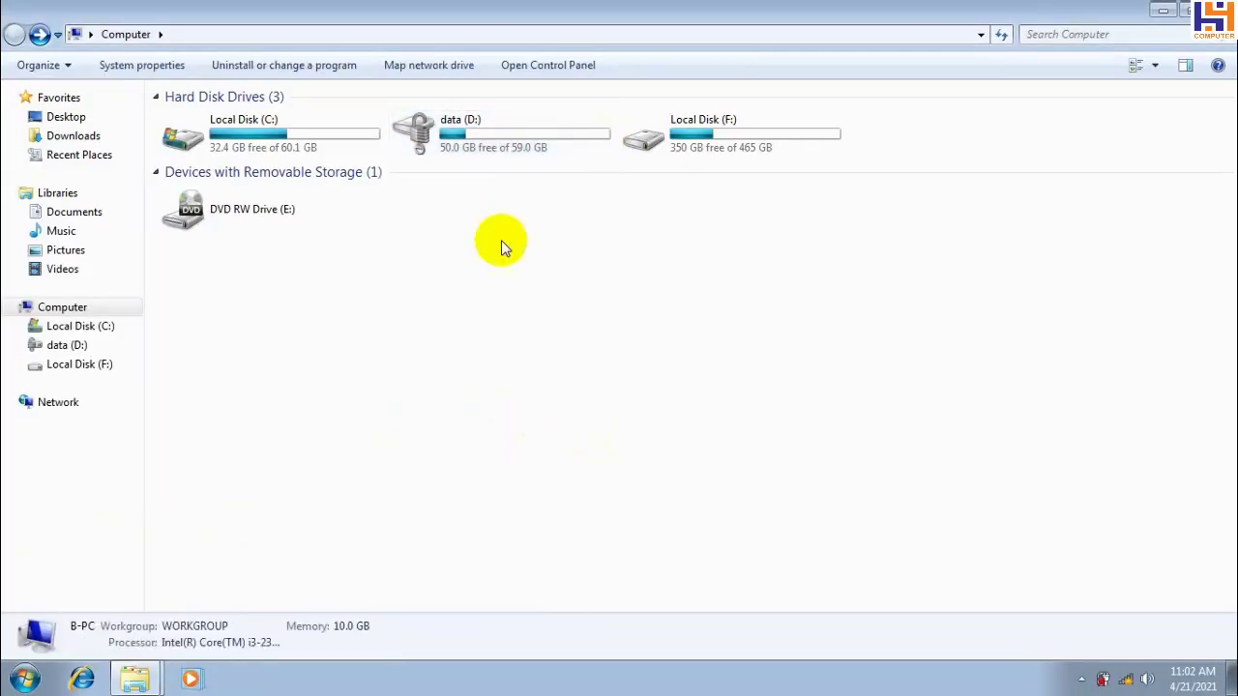
pyautogui.click(24, 679)
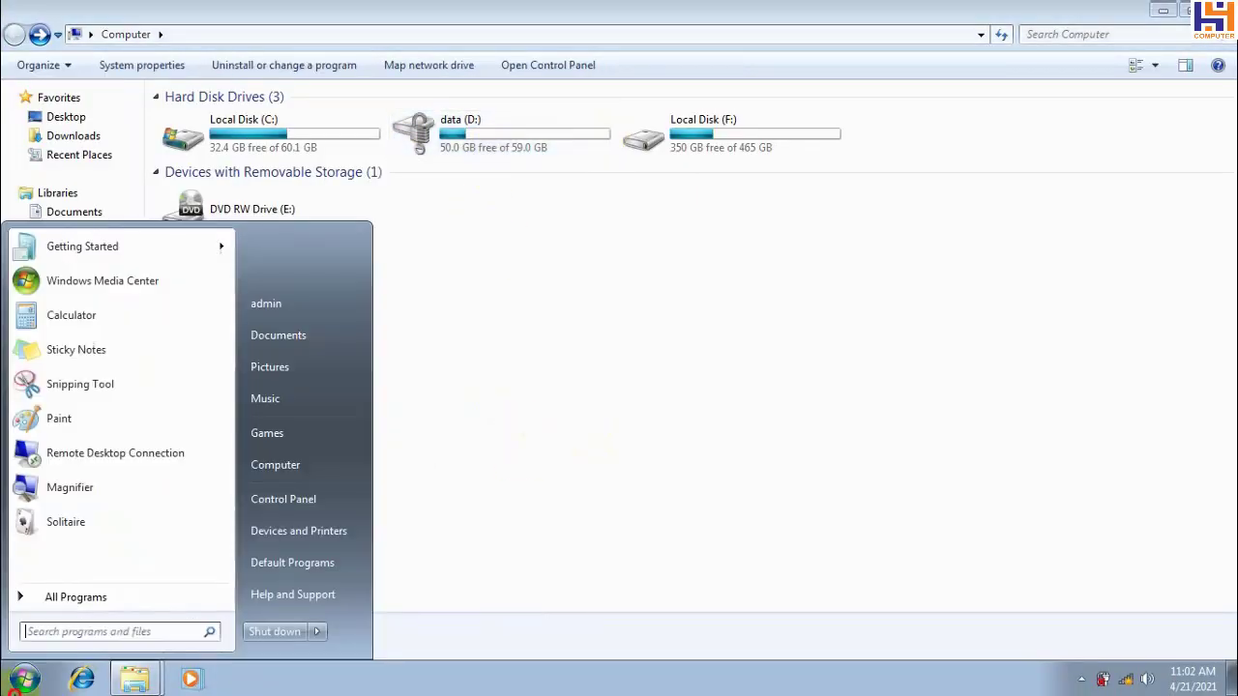
pyautogui.click(283, 499)
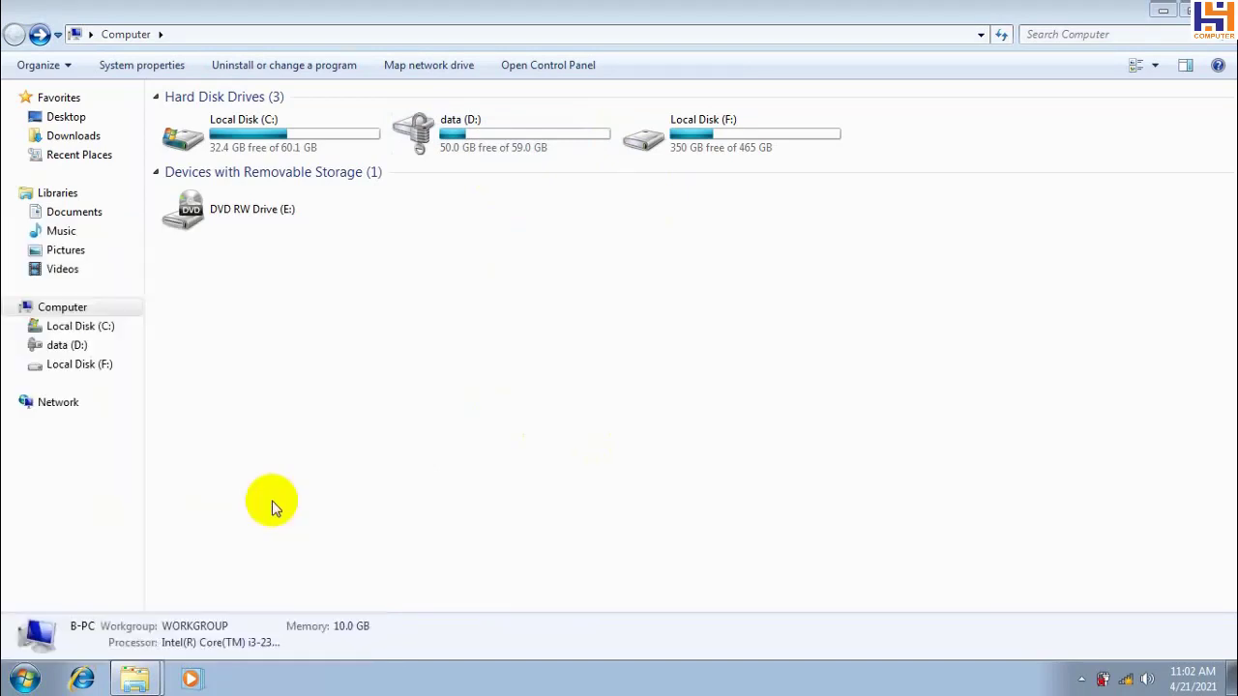
pyautogui.click(893, 79)
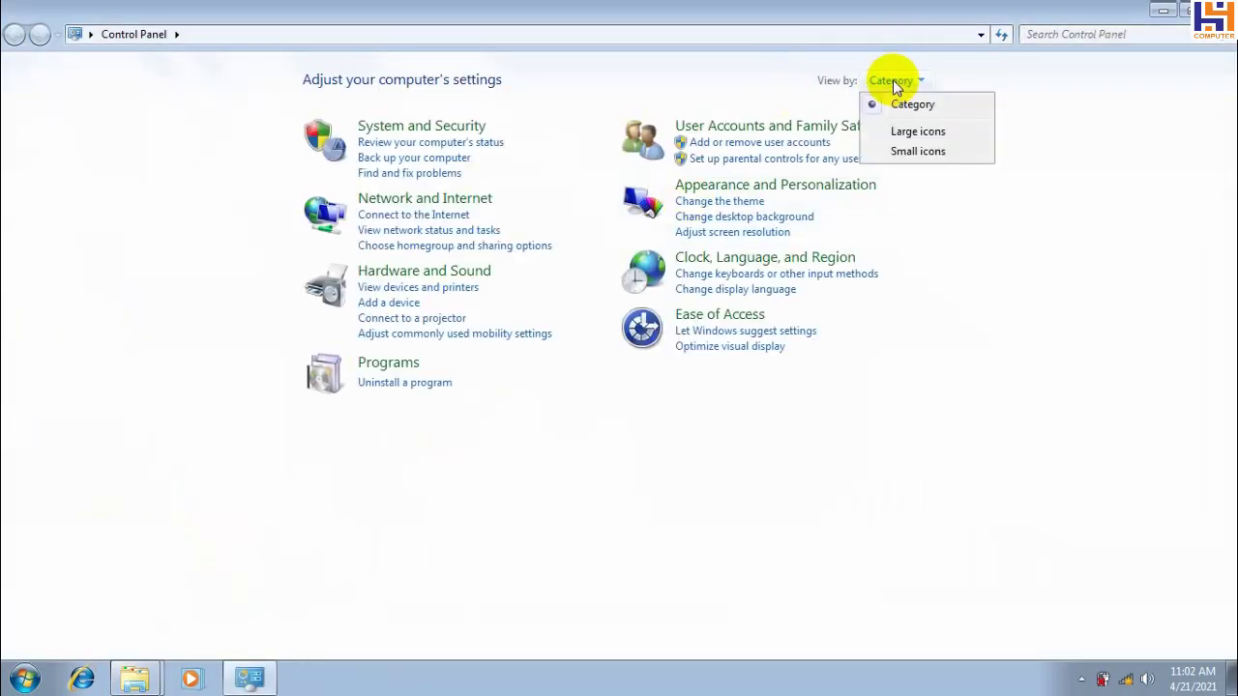
pyautogui.click(919, 151)
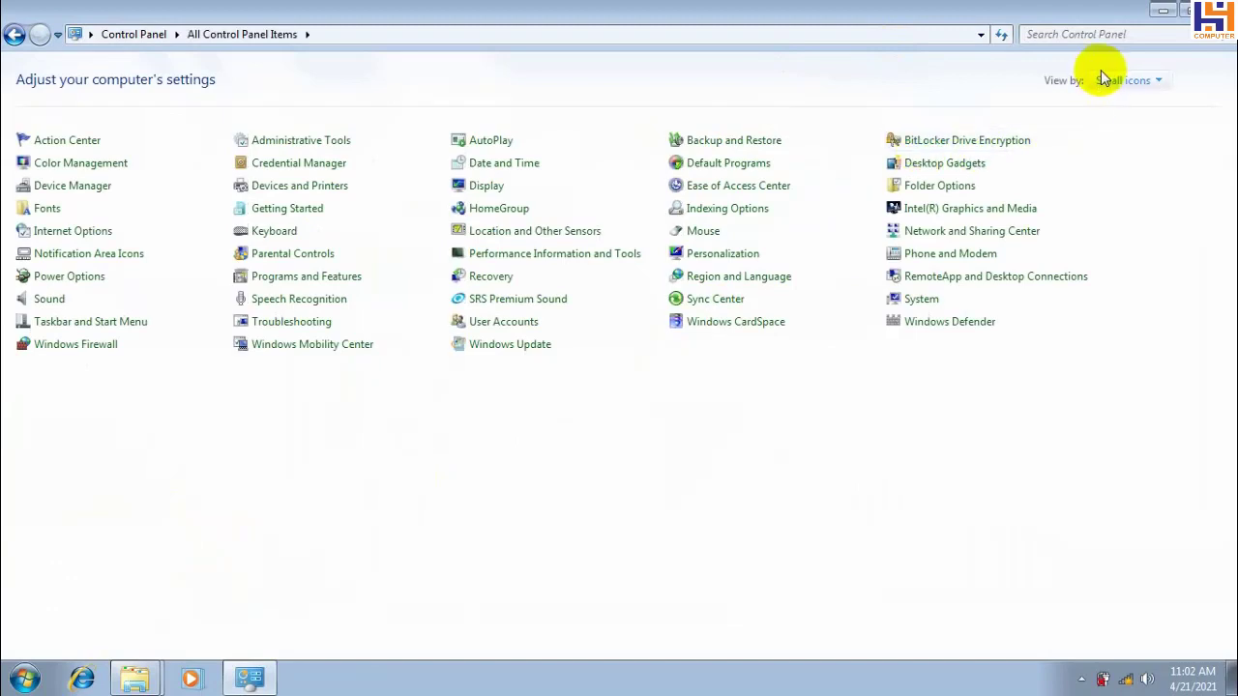
pyautogui.doubleClick(967, 15)
pyautogui.doubleClick(1045, 13)
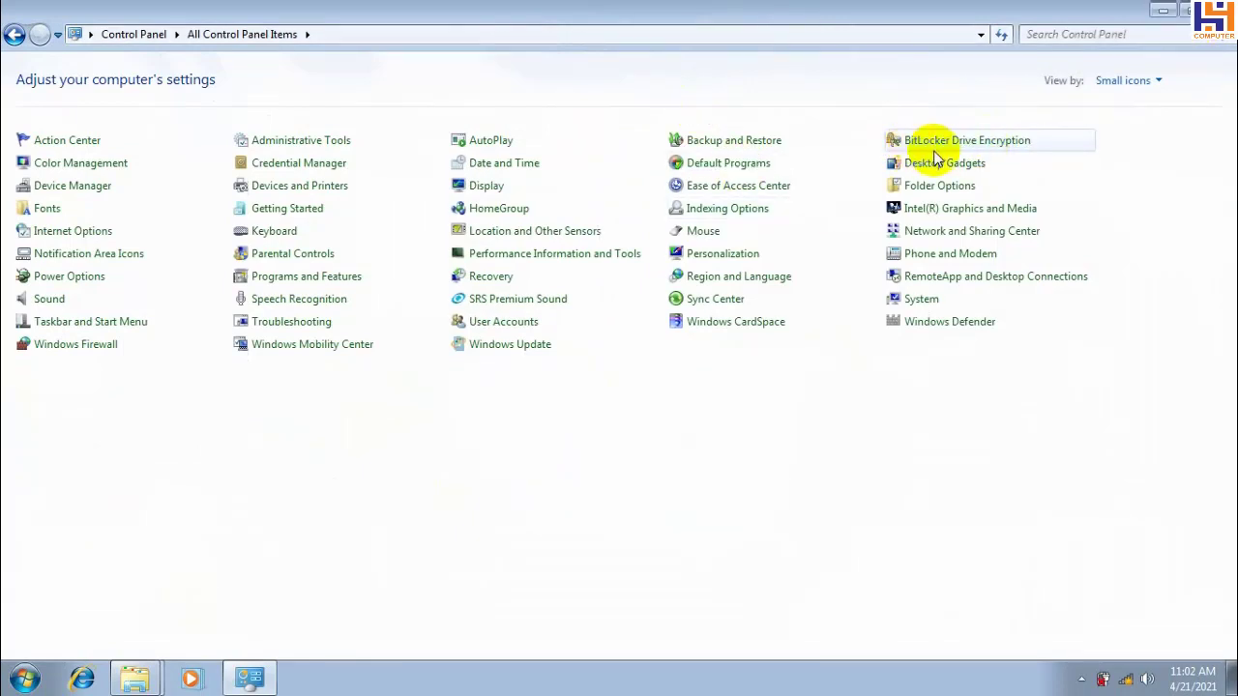
pyautogui.click(926, 148)
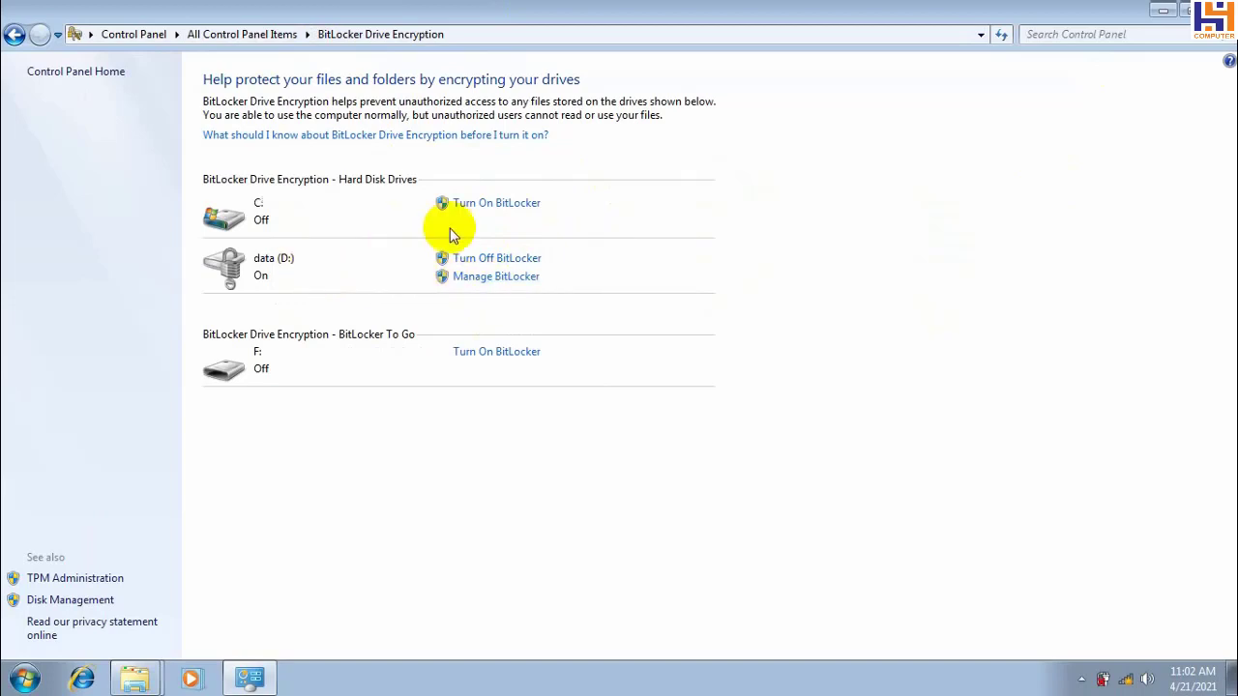
# Turn off BitLocker on data (D:) with Decrypt Drive, then return to Computer and select data (D:)
pyautogui.click(484, 258)
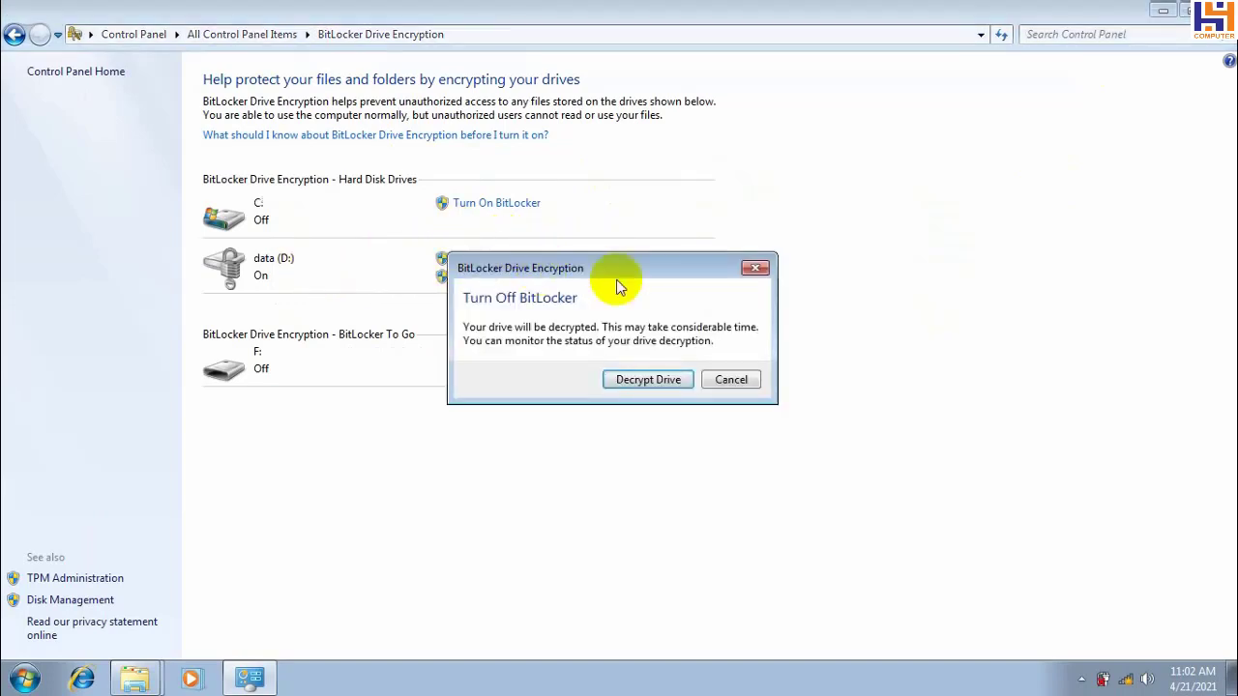
pyautogui.click(661, 379)
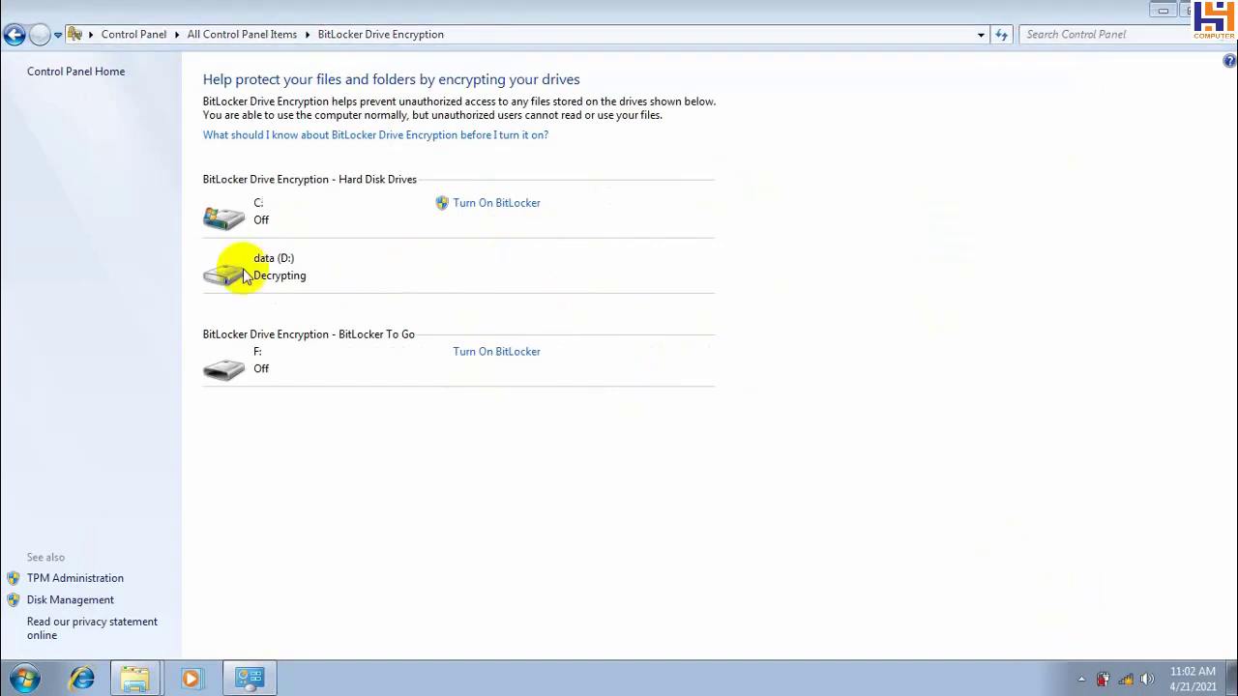
pyautogui.hotkey('alt', 'Left')
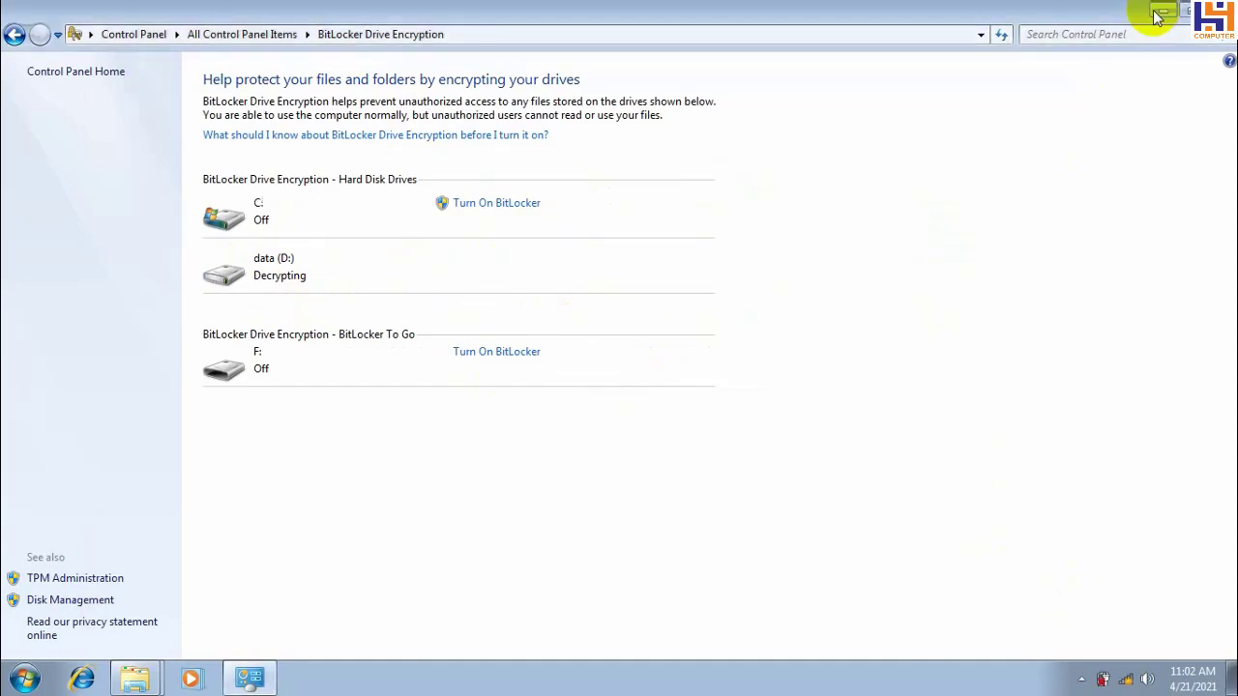
pyautogui.click(465, 138)
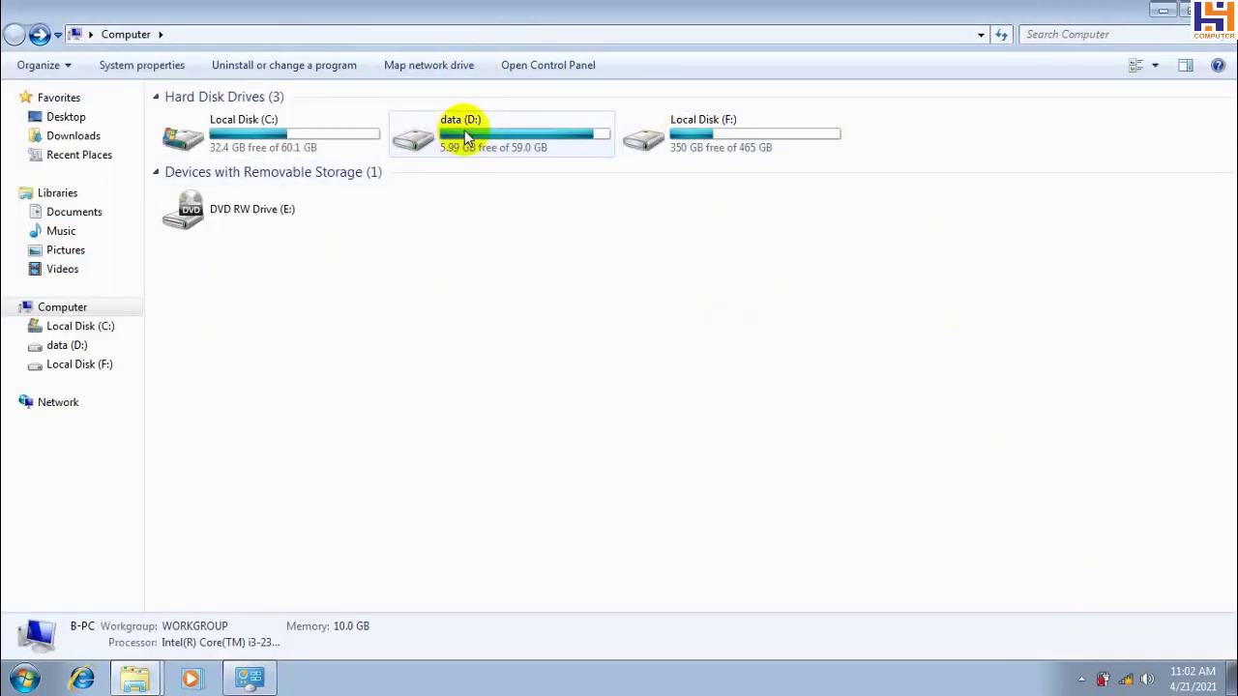
# Show the drive D: decryption progress window from the tray and move it to the top-right corner
pyautogui.click(1080, 680)
pyautogui.click(1080, 598)
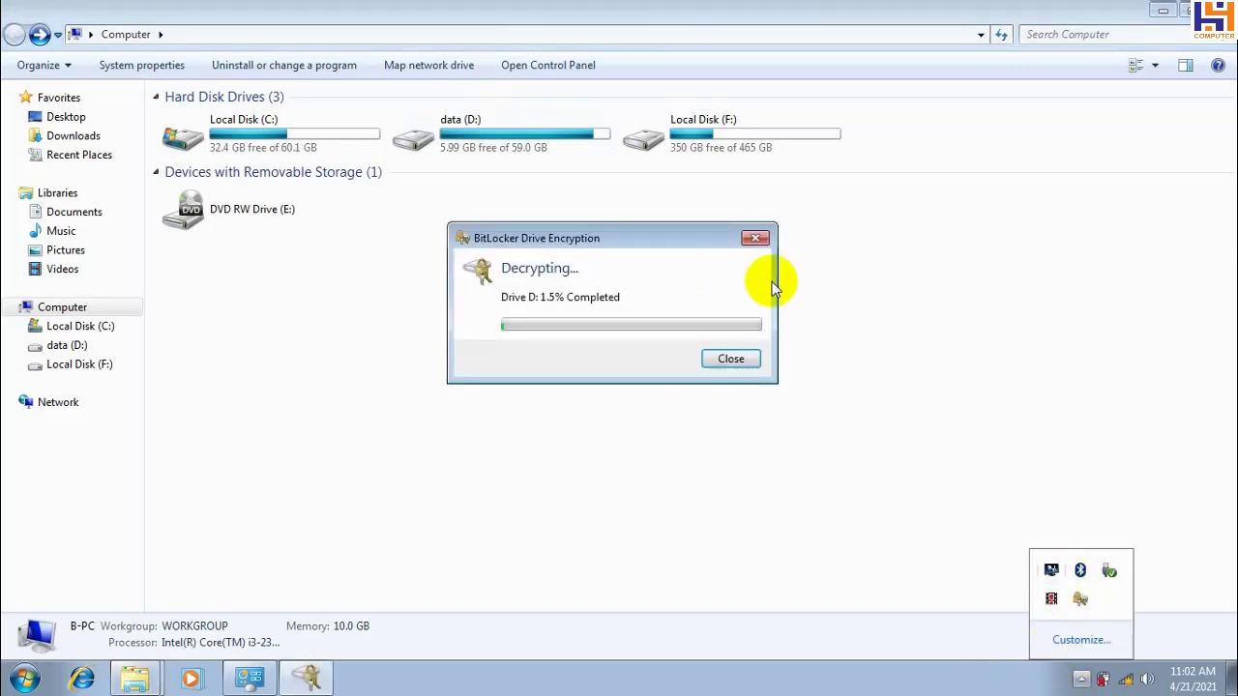
pyautogui.moveTo(619, 240); pyautogui.dragTo(796, 77)
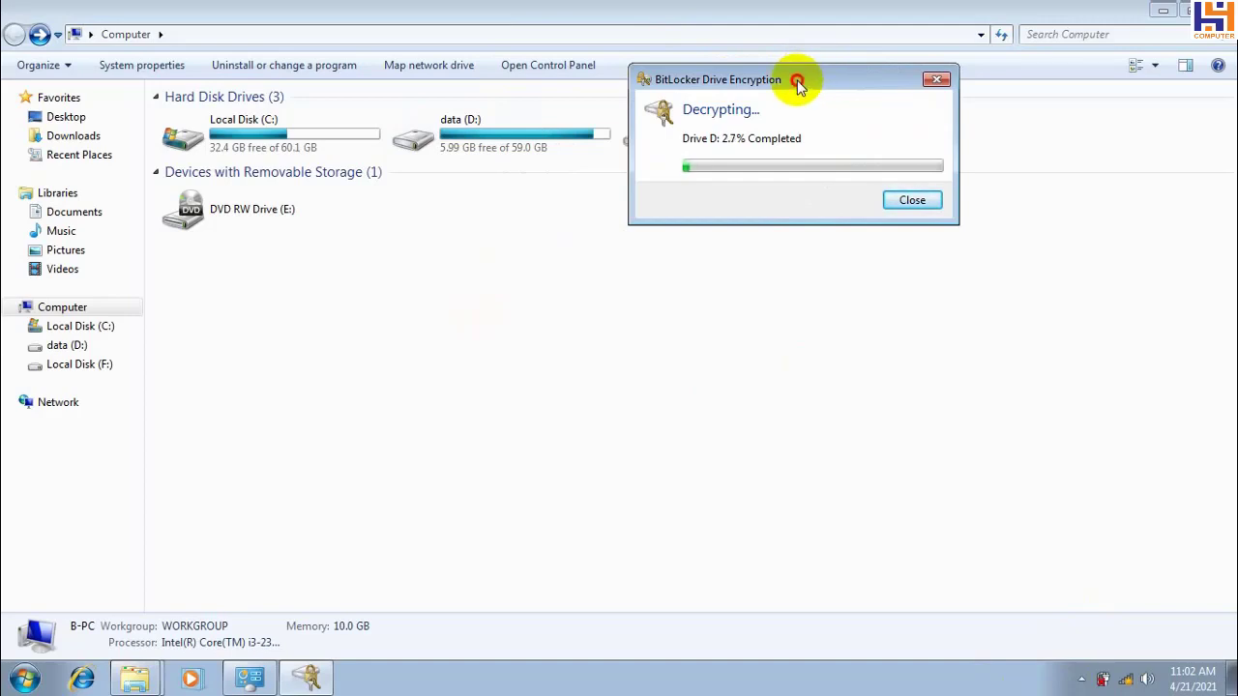
pyautogui.moveTo(797, 83); pyautogui.dragTo(948, 79)
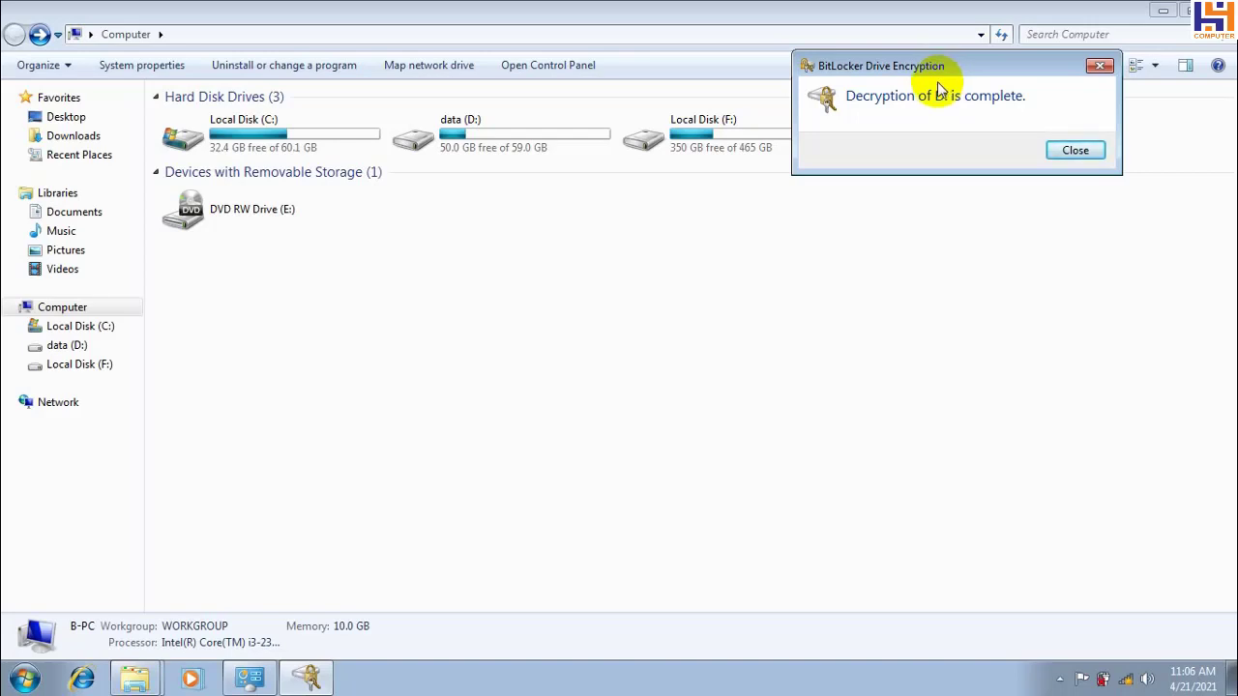
# Close the decryption-complete notice, then open data (D:) and return to confirm BitLocker status Off
pyautogui.click(1070, 151)
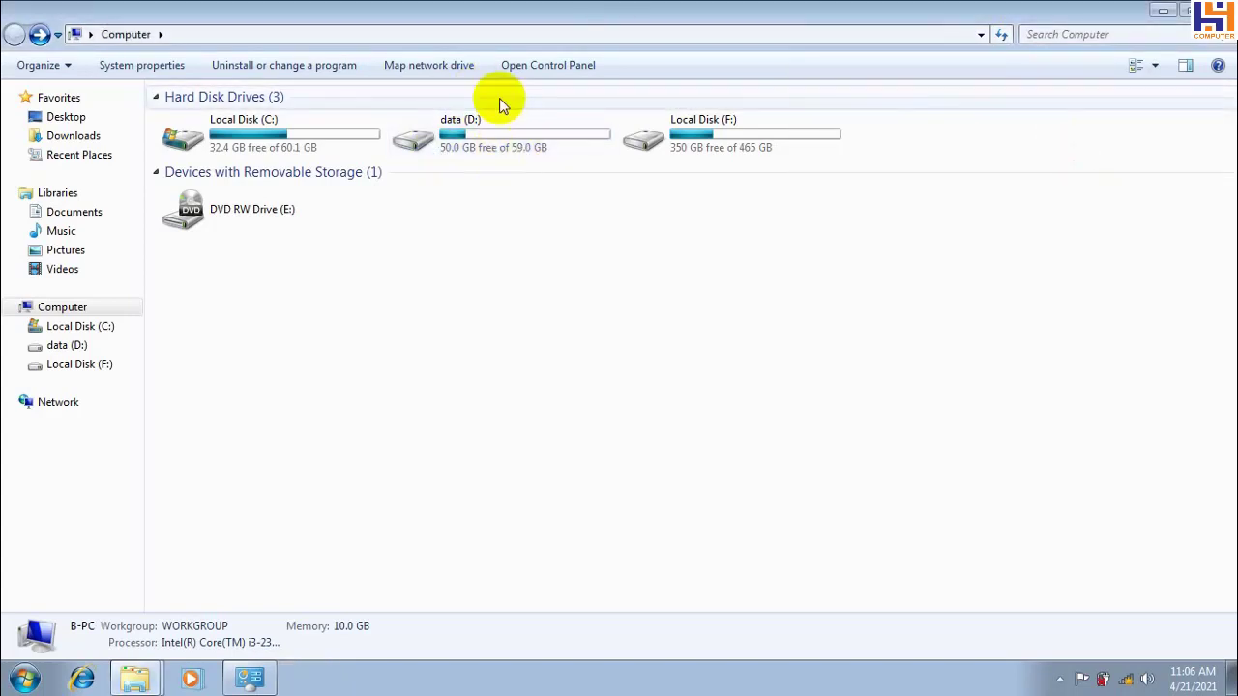
pyautogui.doubleClick(478, 138)
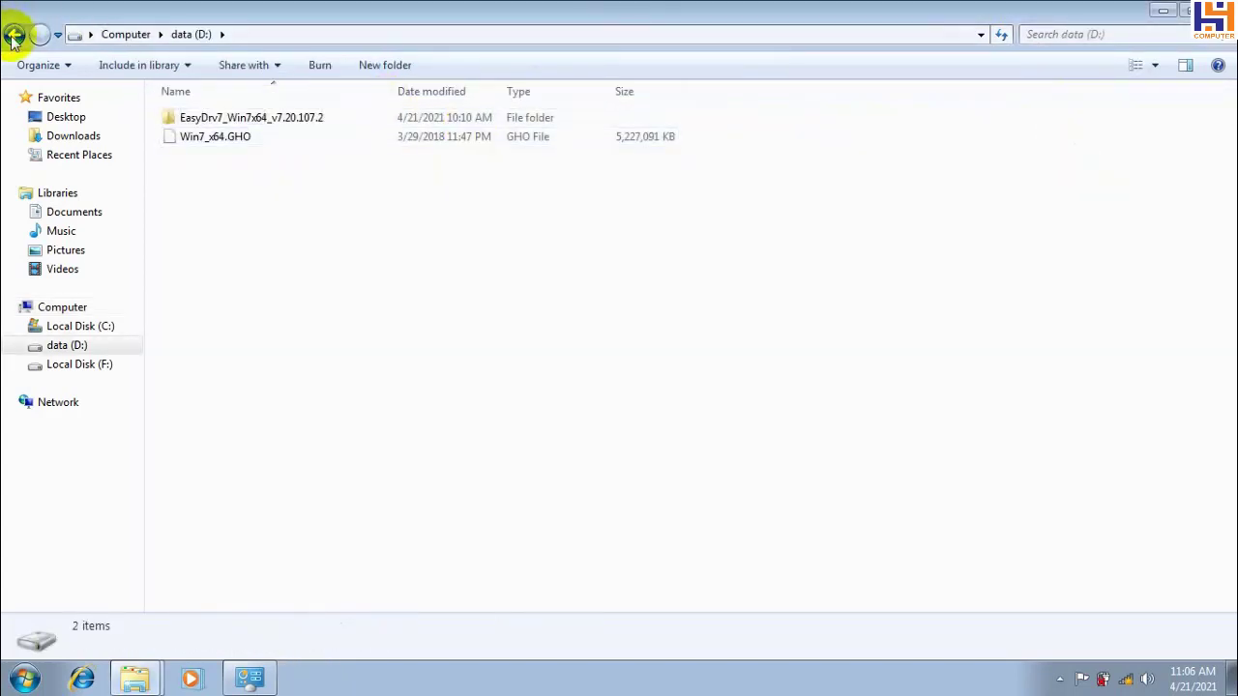
pyautogui.click(14, 34)
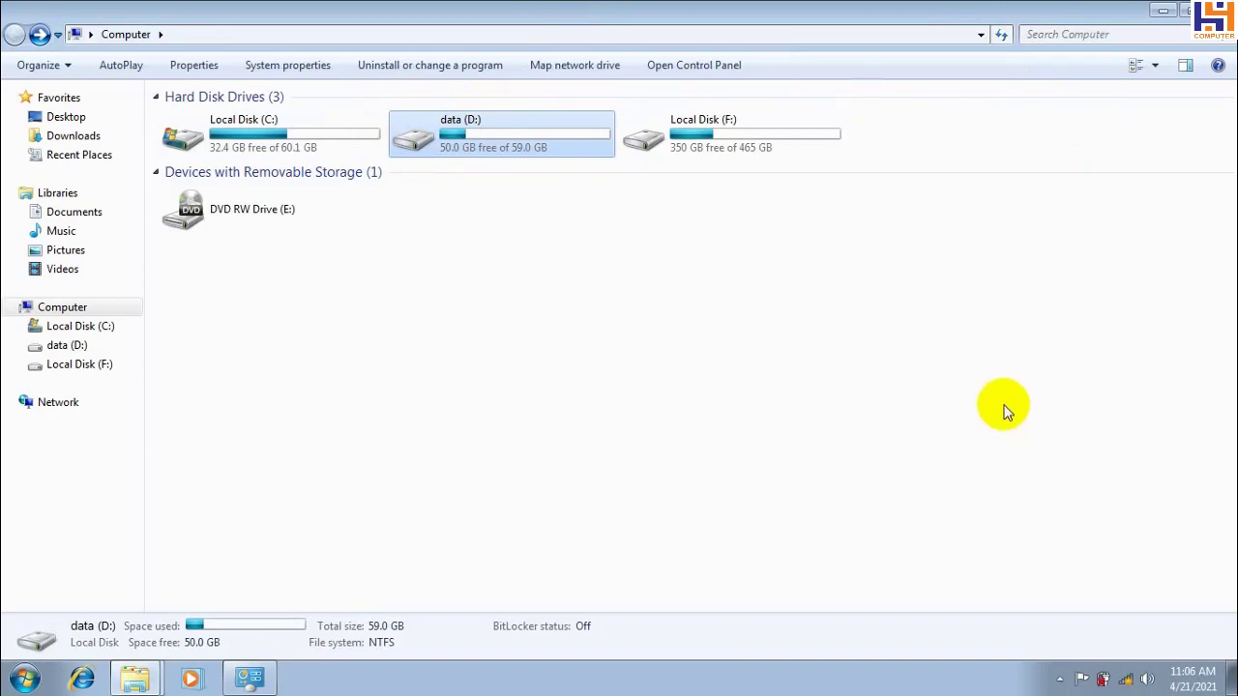
pyautogui.click(1060, 679)
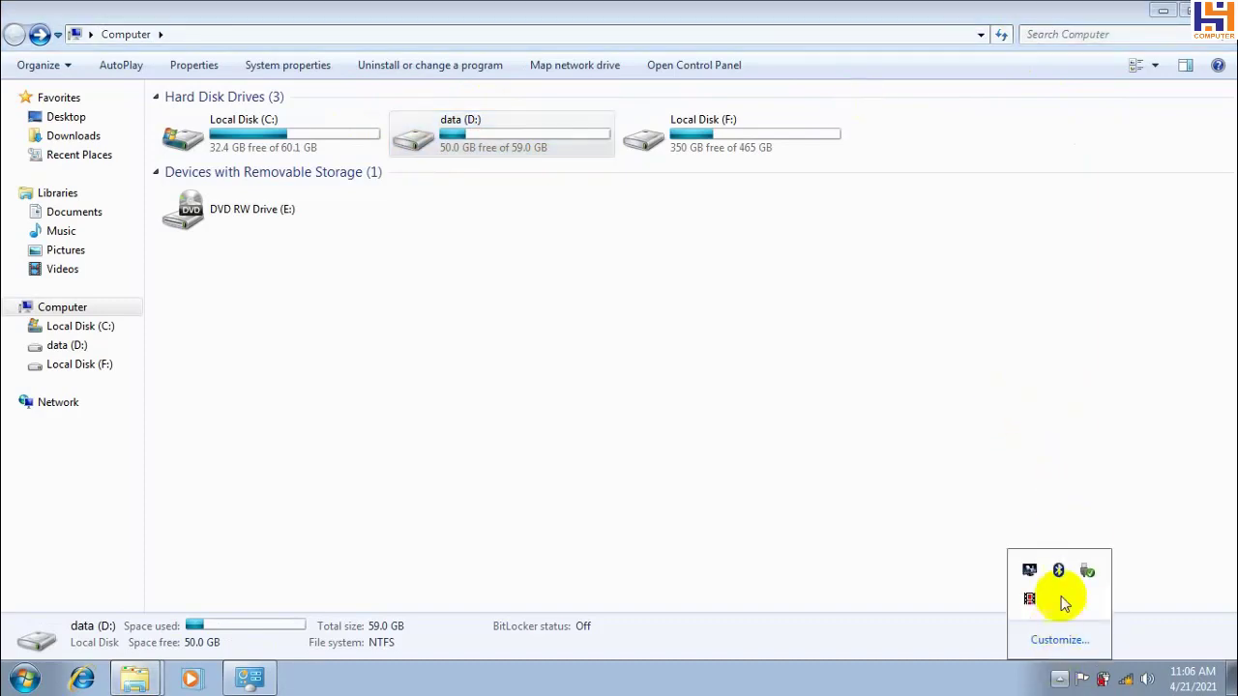